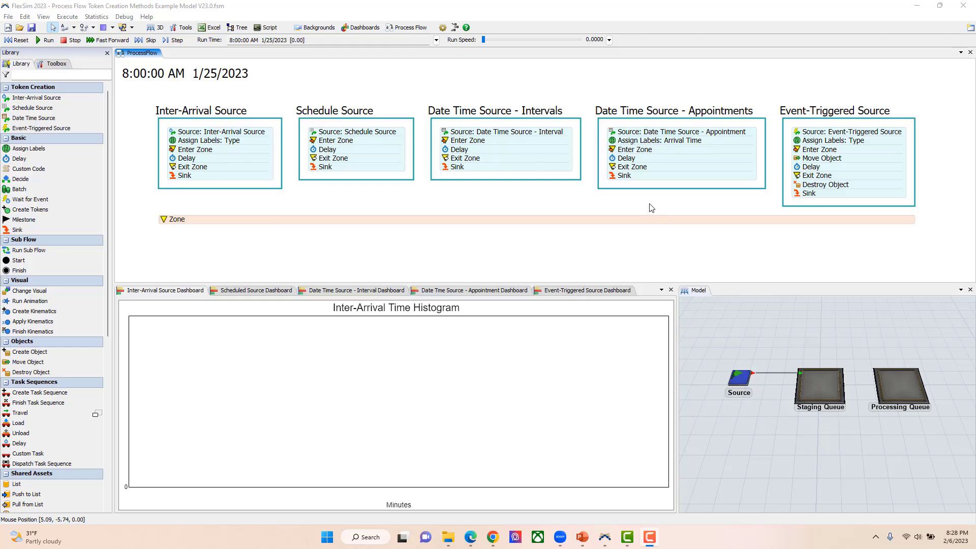
# - Review the inter-arrival time and token name settings of the Inter-Arrival Source activity, and close them
pyautogui.scroll(3, 421, 210)
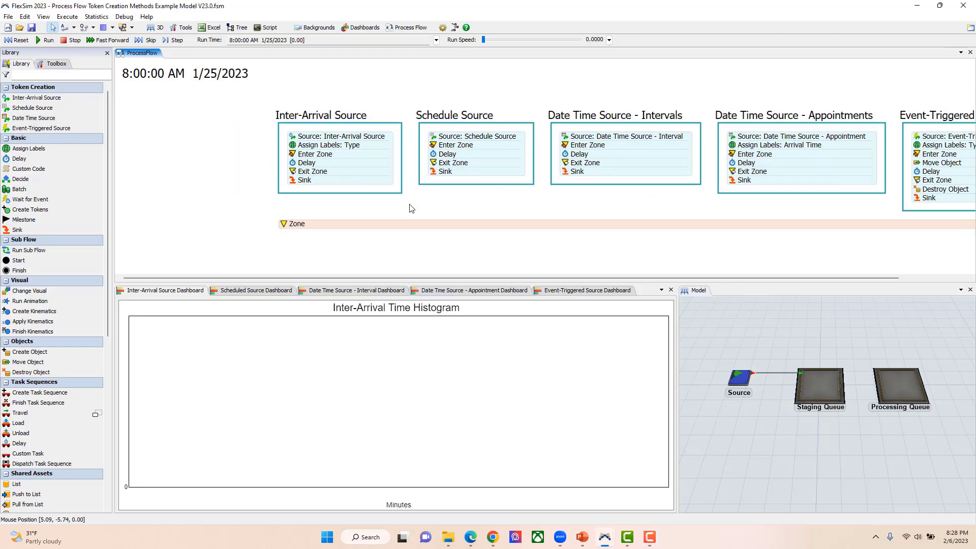
pyautogui.scroll(4, 550, 222)
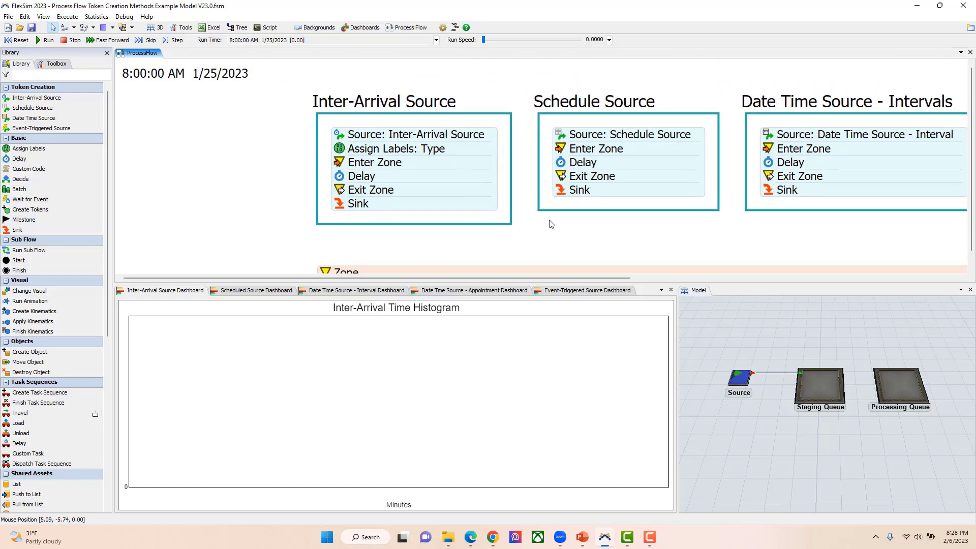
pyautogui.moveTo(582, 240); pyautogui.dragTo(635, 260)
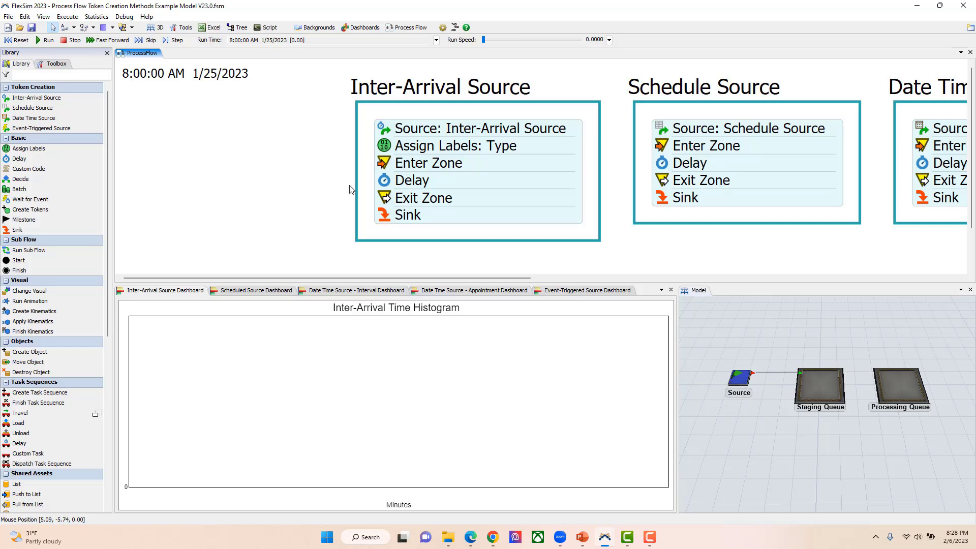
pyautogui.click(385, 137)
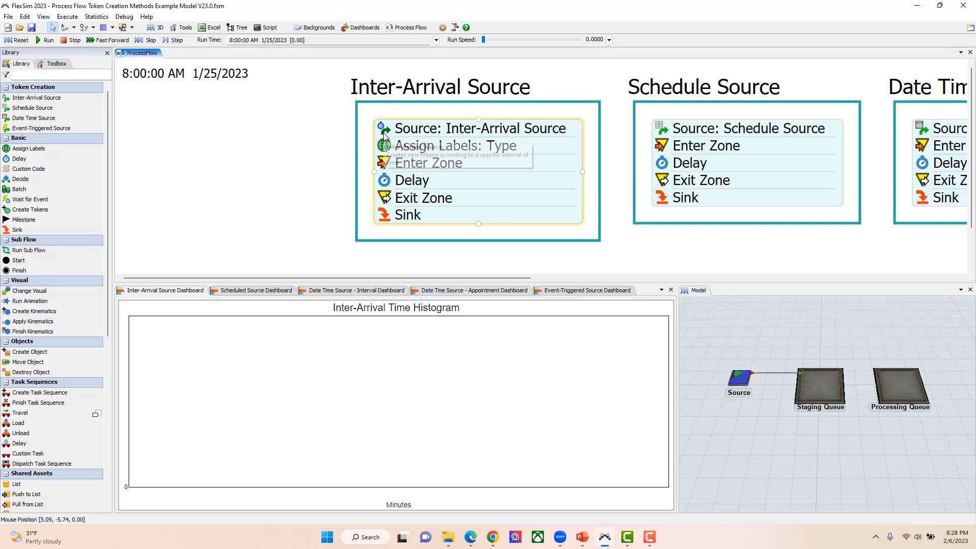
pyautogui.doubleClick(384, 136)
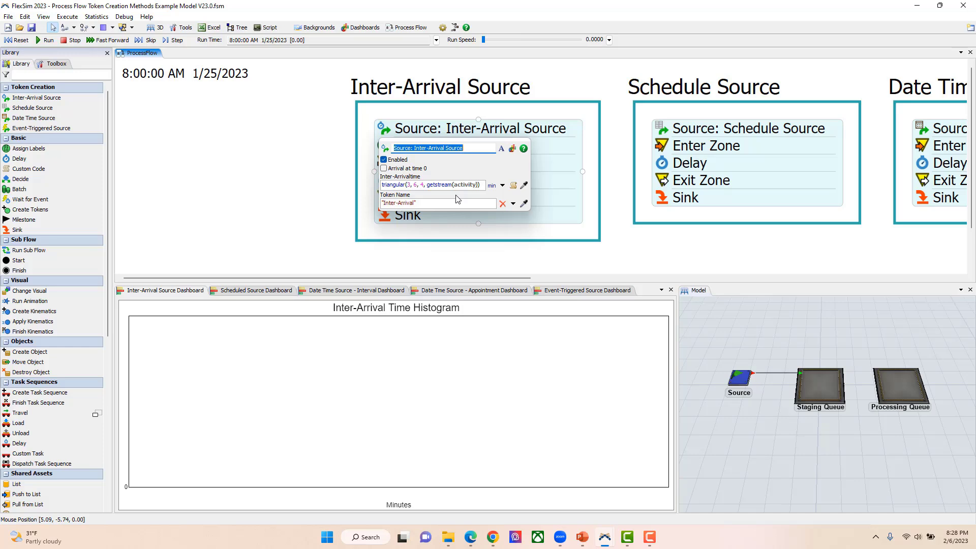
pyautogui.click(338, 179)
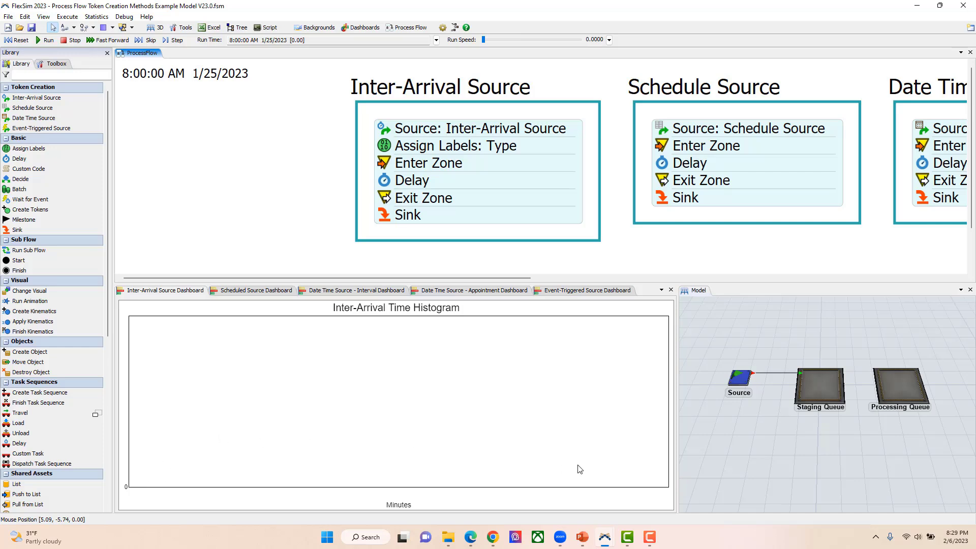
# - Run the model from reset at a run speed of about 18738, and stop it to examine the Inter-Arrival Time Histogram
pyautogui.click(17, 40)
pyautogui.moveTo(494, 42); pyautogui.dragTo(529, 41)
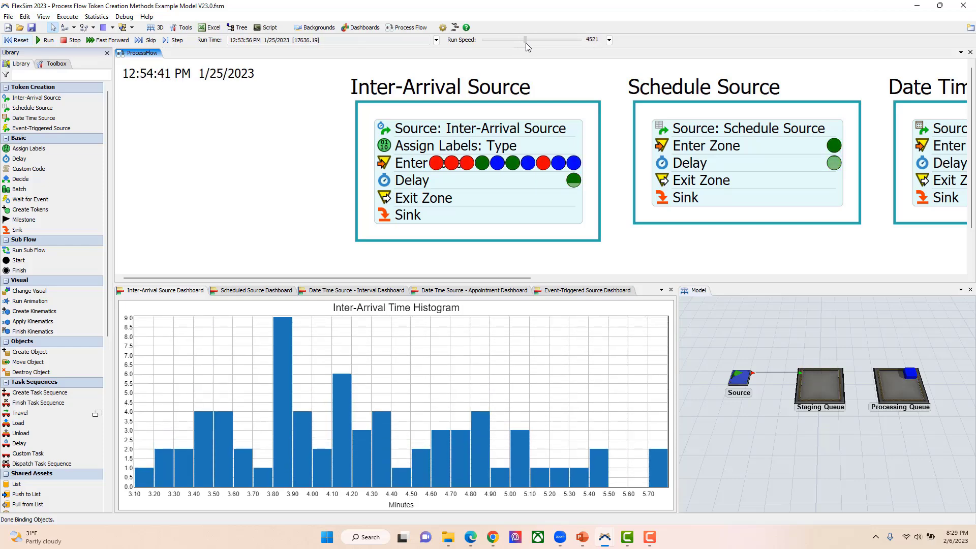
pyautogui.moveTo(529, 44); pyautogui.dragTo(544, 46)
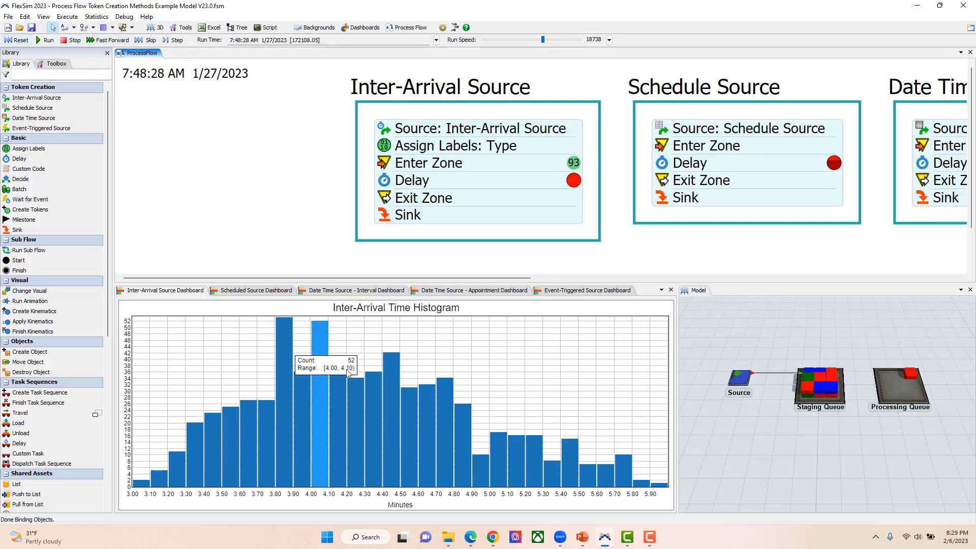
pyautogui.click(46, 40)
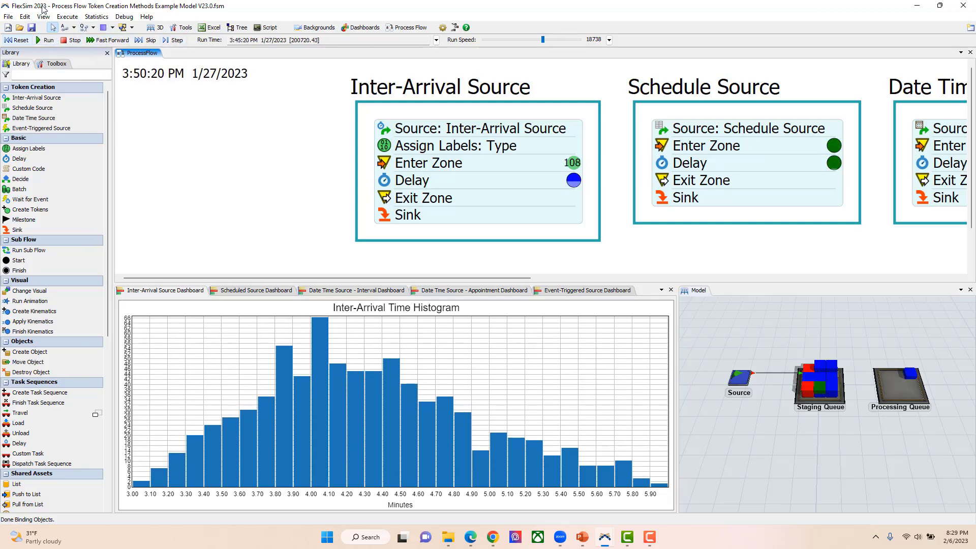
pyautogui.moveTo(323, 362)
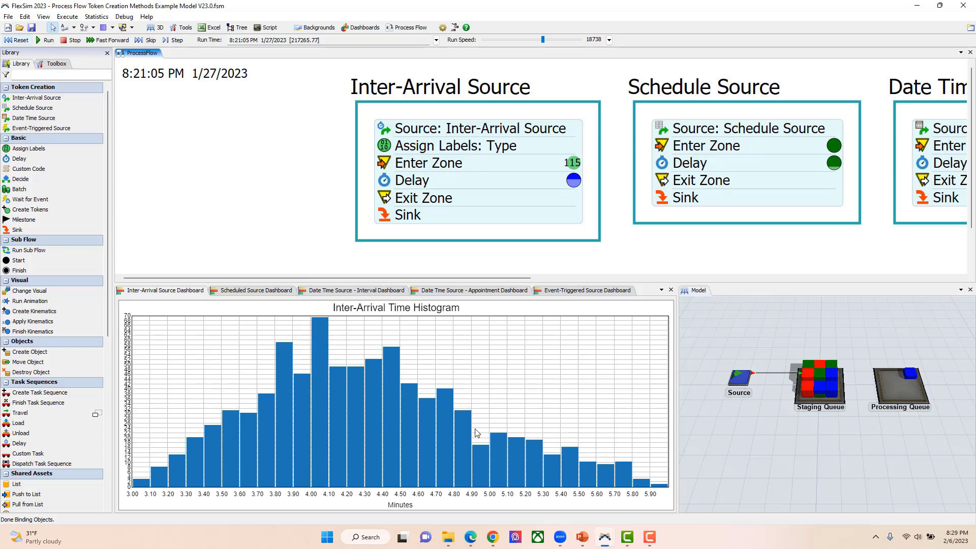
pyautogui.moveTo(648, 487)
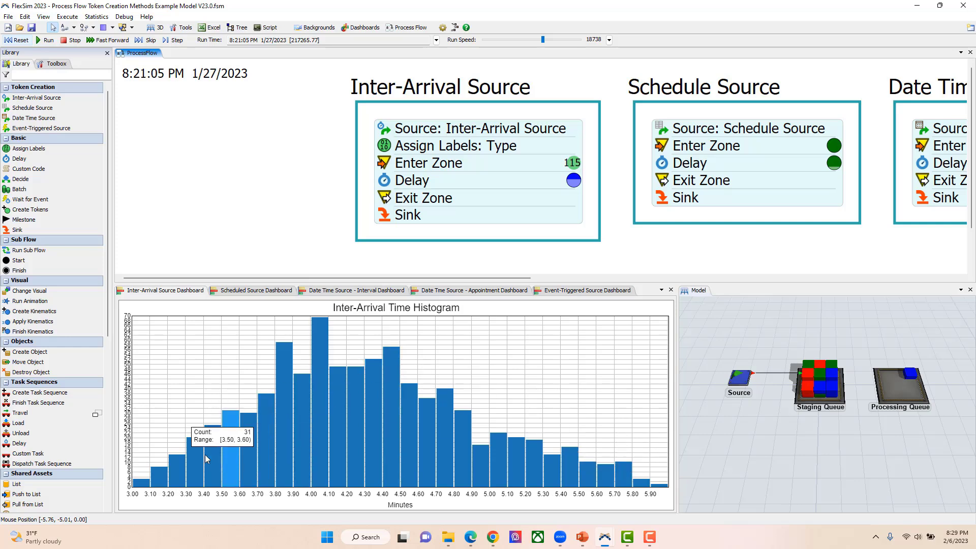
pyautogui.moveTo(531, 445)
# - Open the Schedule Source activity's settings and examine the time and quantity of each scheduled arrival
pyautogui.moveTo(719, 253); pyautogui.dragTo(464, 256)
pyautogui.scroll(1, 466, 255)
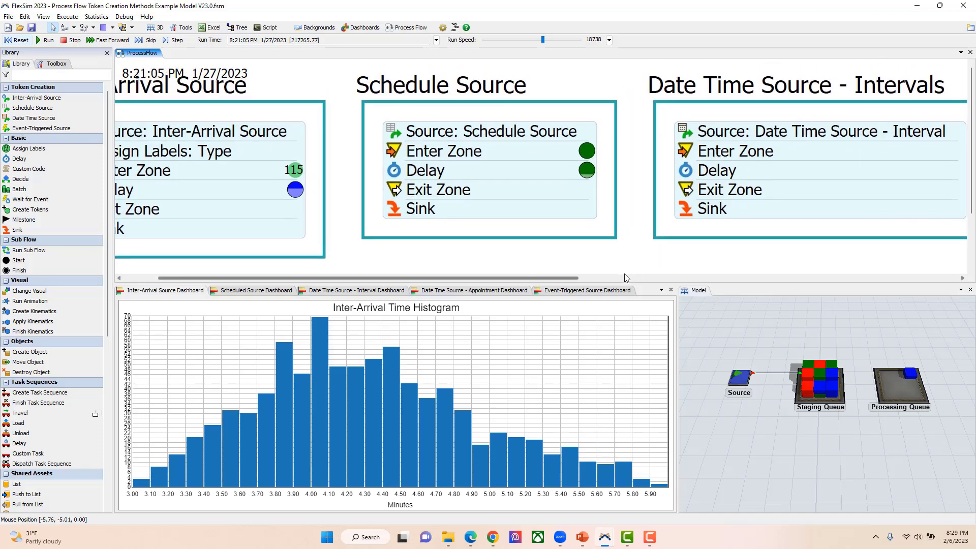
pyautogui.click(404, 136)
pyautogui.doubleClick(404, 137)
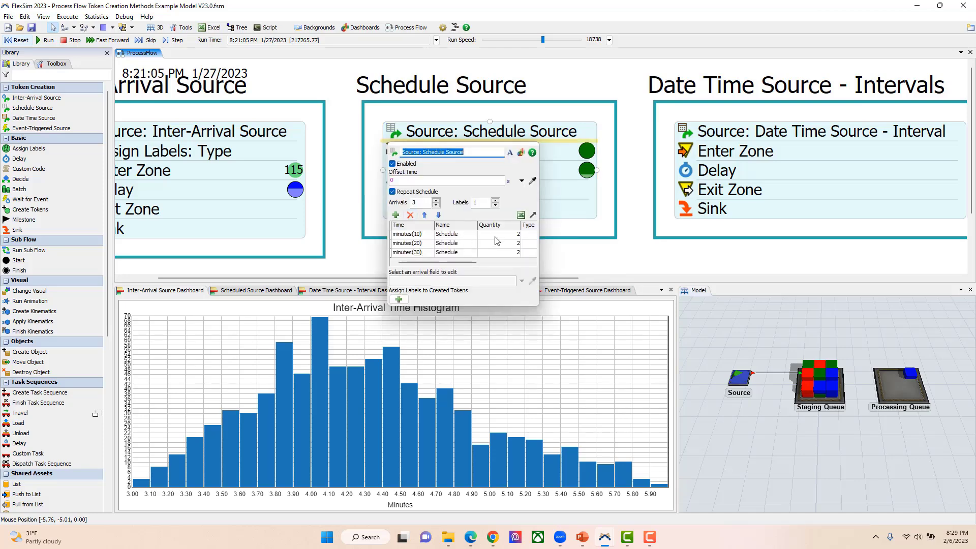
pyautogui.click(427, 238)
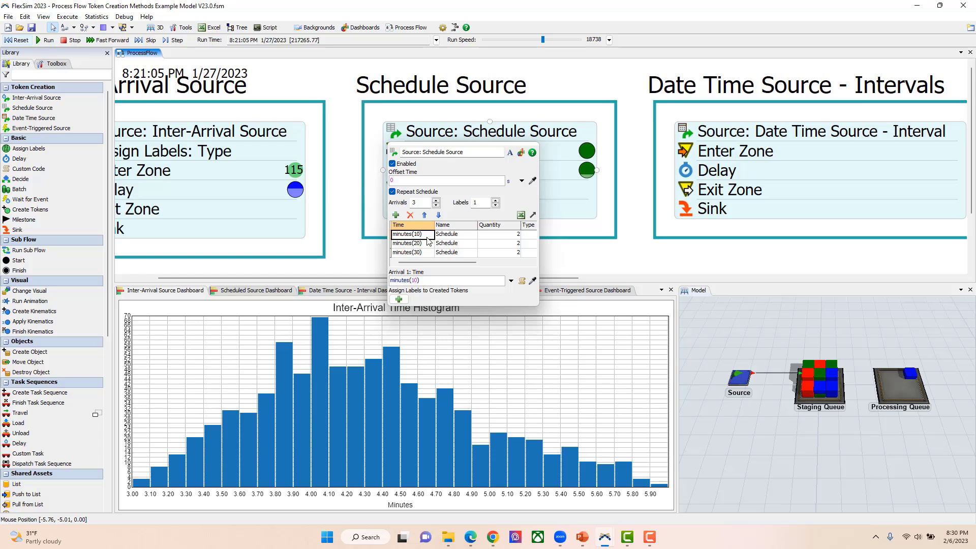
pyautogui.click(496, 239)
pyautogui.click(426, 247)
pyautogui.click(505, 251)
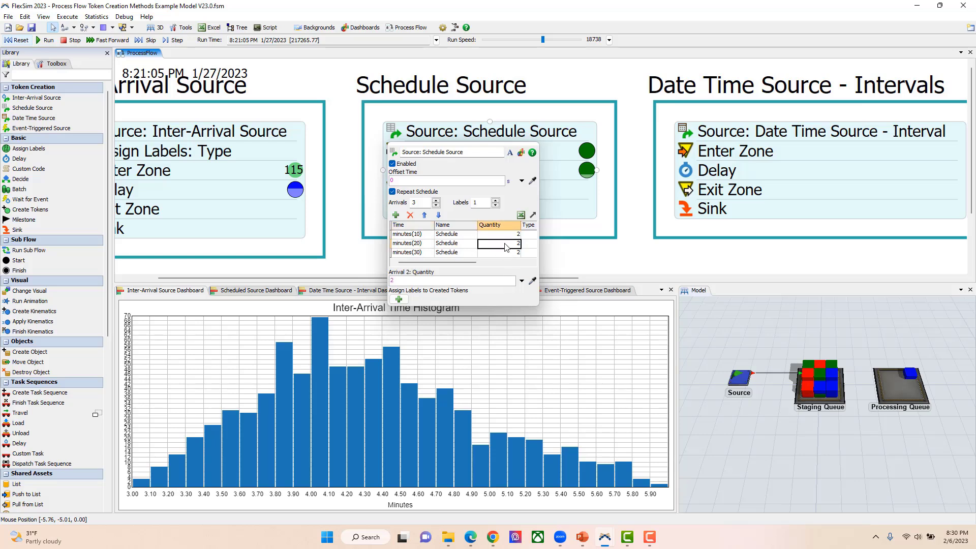
pyautogui.click(429, 255)
pyautogui.click(500, 254)
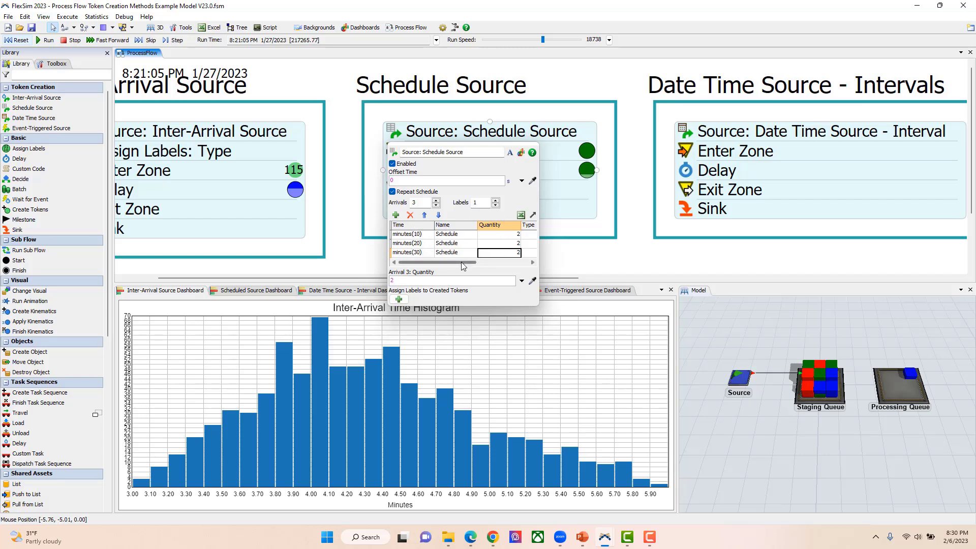
# - Widen the Schedule Source settings to review the arrivals' Quantity and Type columns together, and close them
pyautogui.moveTo(468, 267); pyautogui.dragTo(490, 271)
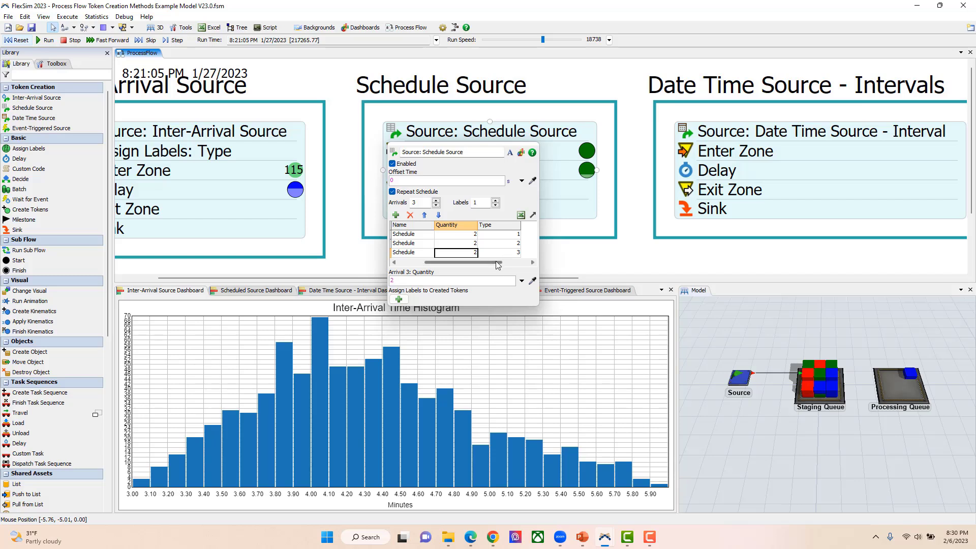
pyautogui.moveTo(497, 265)
pyautogui.mouseDown()
pyautogui.moveTo(469, 270)
pyautogui.moveTo(487, 254)
pyautogui.mouseUp()
pyautogui.moveTo(536, 306); pyautogui.dragTo(614, 313)
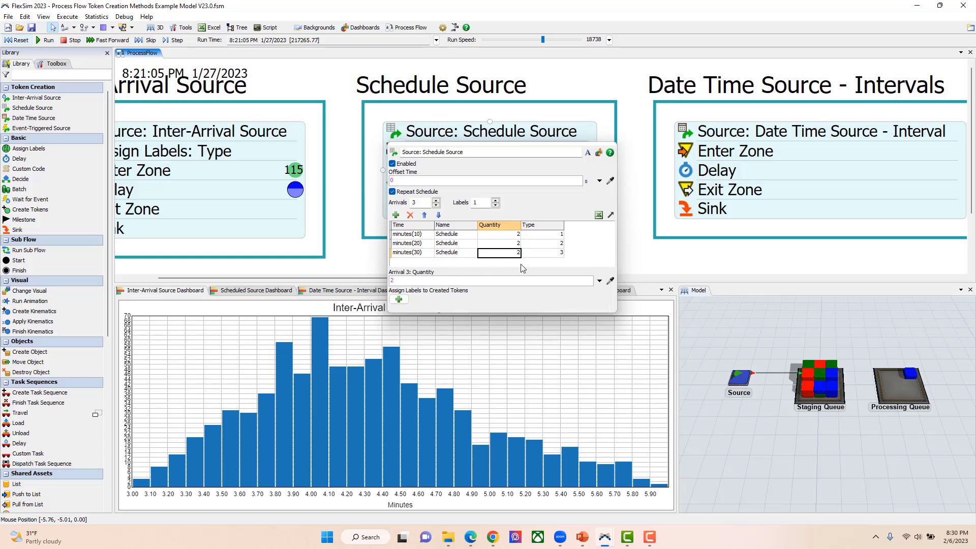
pyautogui.moveTo(514, 234); pyautogui.dragTo(512, 257)
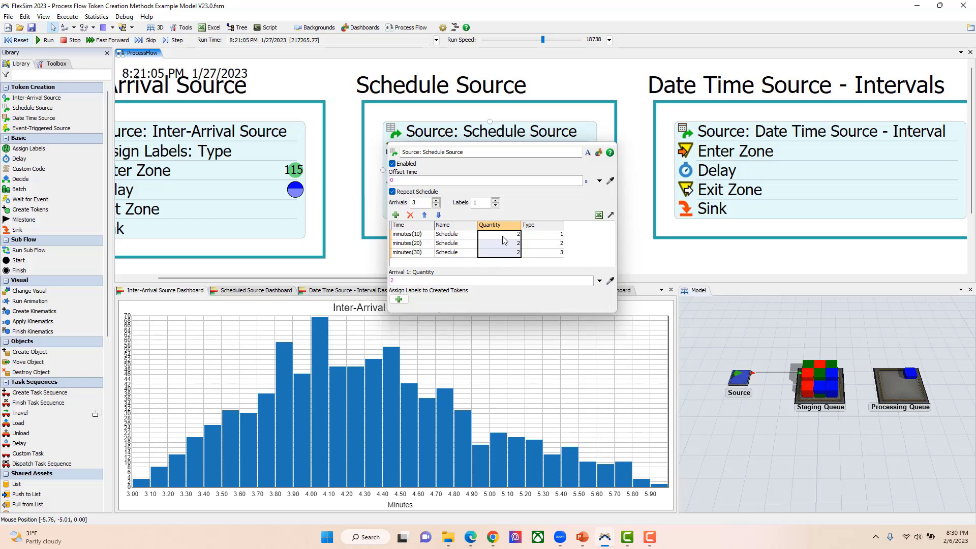
pyautogui.click(592, 249)
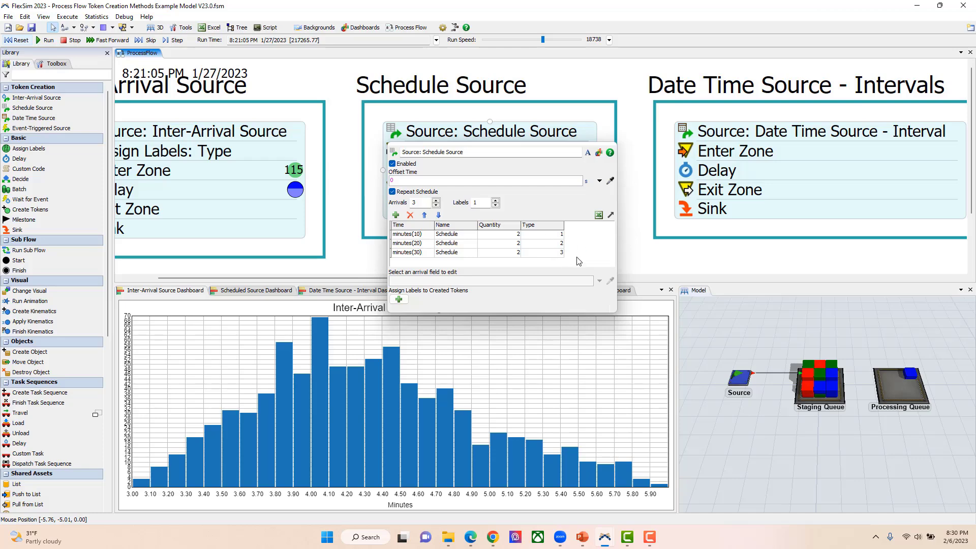
pyautogui.click(364, 250)
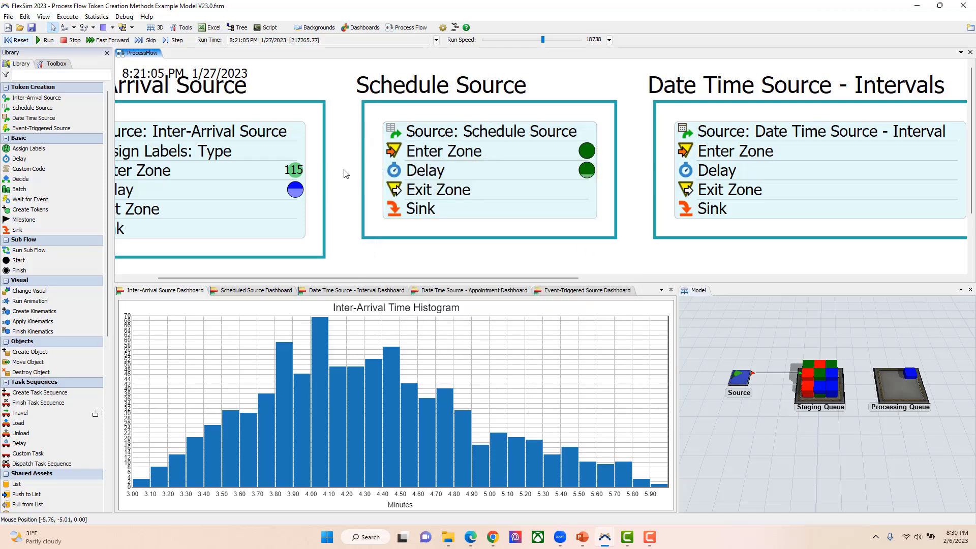
# - Show the Scheduled Source Dashboard and run the model from reset, raising the run speed to about 375
pyautogui.click(254, 290)
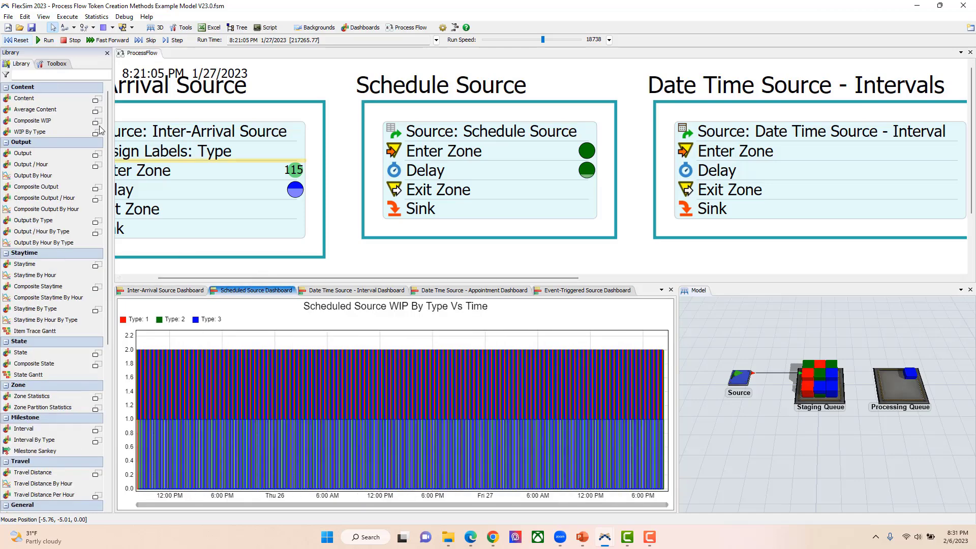
pyautogui.click(19, 41)
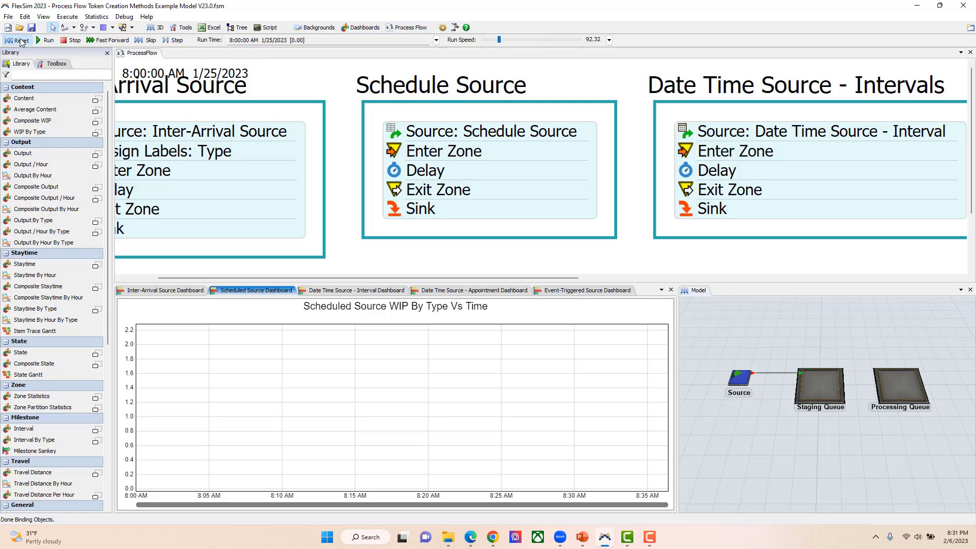
pyautogui.click(44, 41)
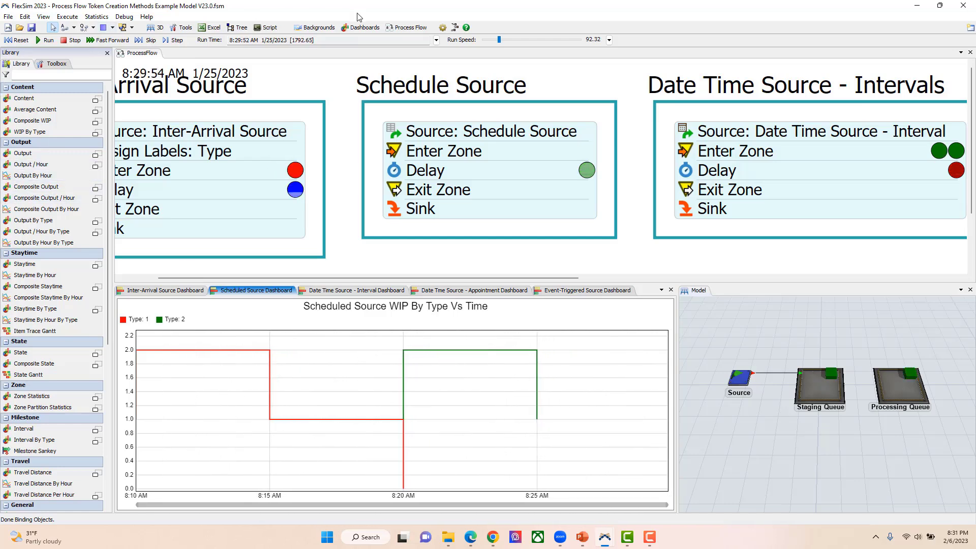
pyautogui.moveTo(501, 41); pyautogui.dragTo(505, 40)
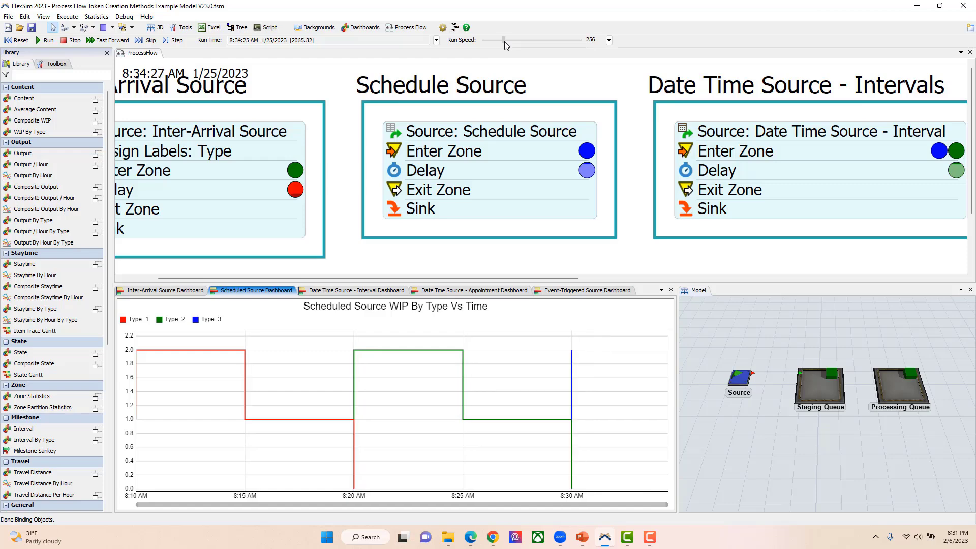
# - Check the Schedule Source activity's Repeat Schedule setting while the model runs, and close the settings
pyautogui.doubleClick(398, 138)
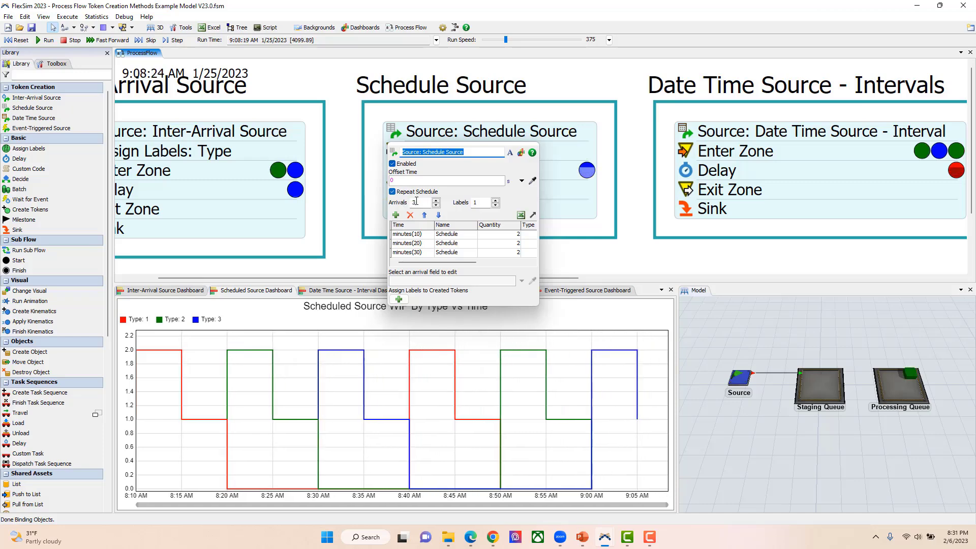
pyautogui.click(588, 258)
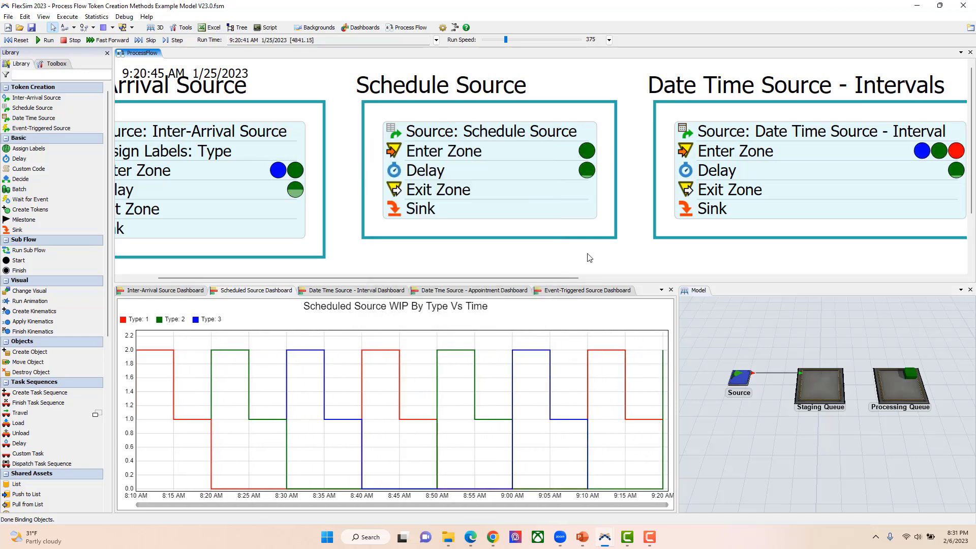
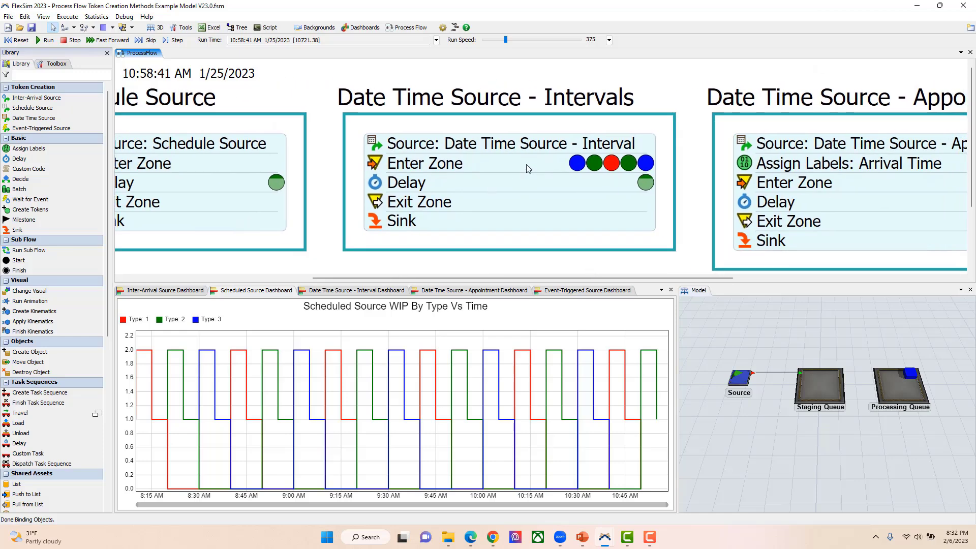
# - Open the arrivals table of the Date Time Source - Interval activity and move its window clear of the activity block
pyautogui.click(479, 108)
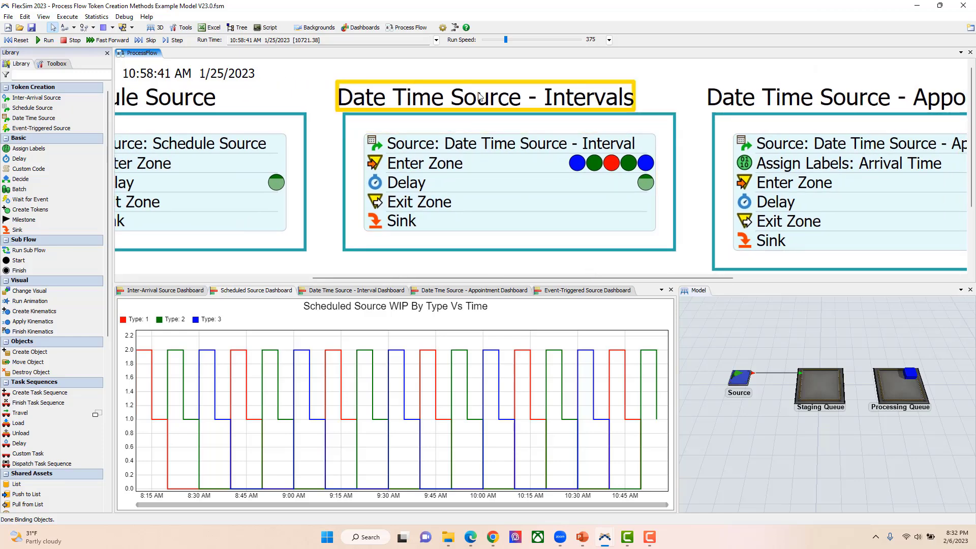
pyautogui.click(378, 144)
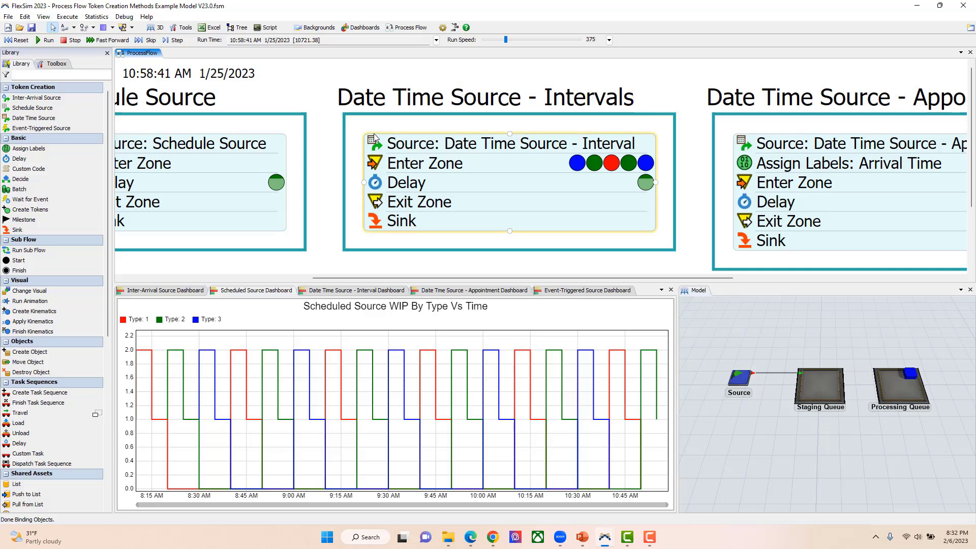
pyautogui.doubleClick(379, 144)
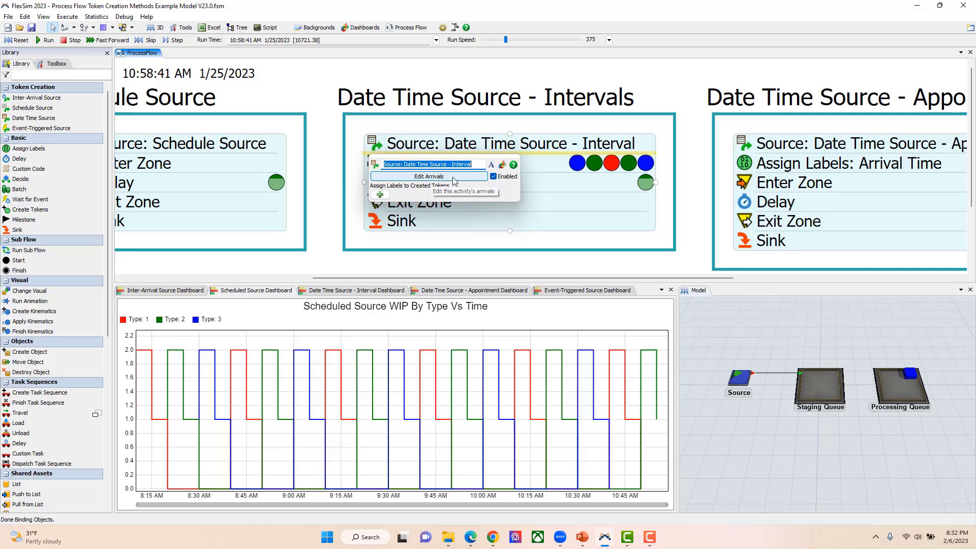
pyautogui.click(433, 177)
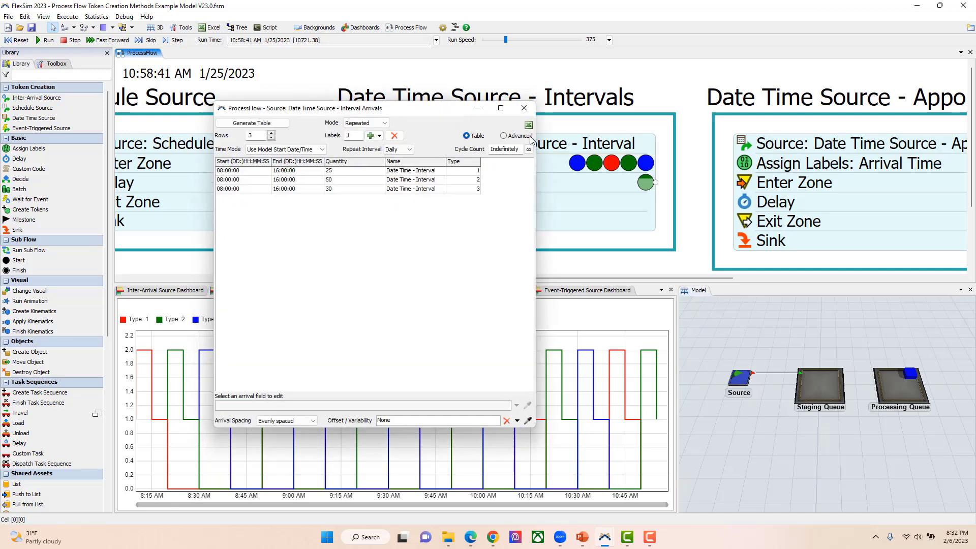
pyautogui.moveTo(403, 111); pyautogui.dragTo(759, 92)
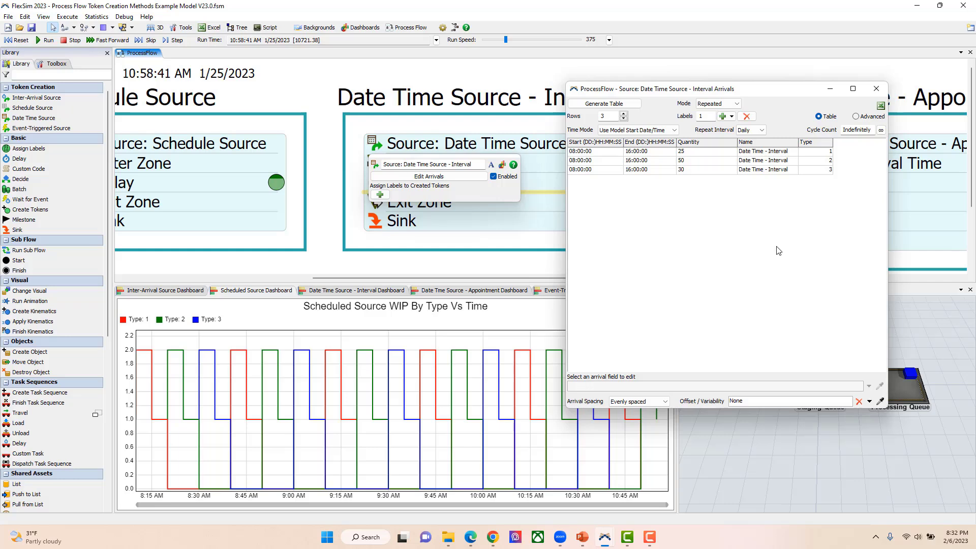
# - Examine the arrivals table's columns for start time, end time, quantity, name and type using the first arrival
pyautogui.click(451, 151)
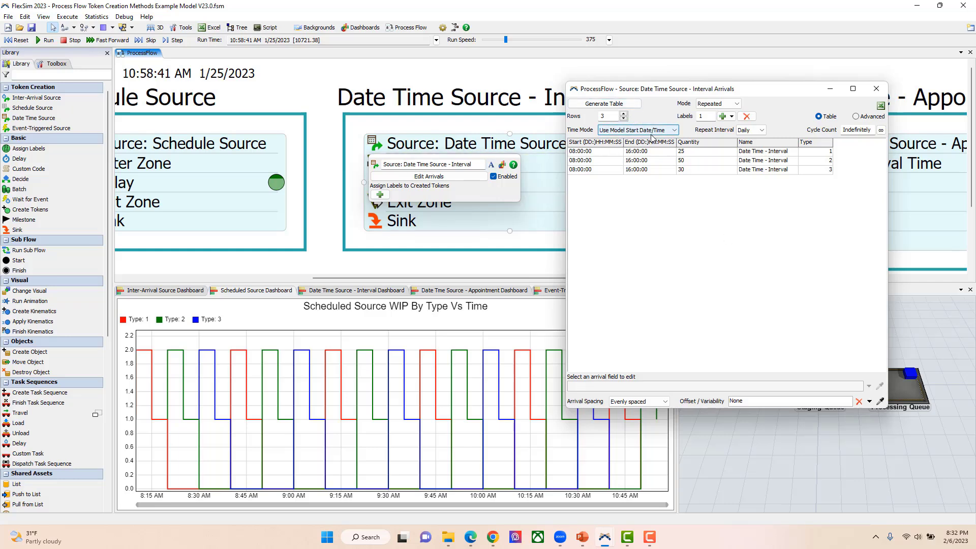
pyautogui.click(609, 153)
pyautogui.click(672, 153)
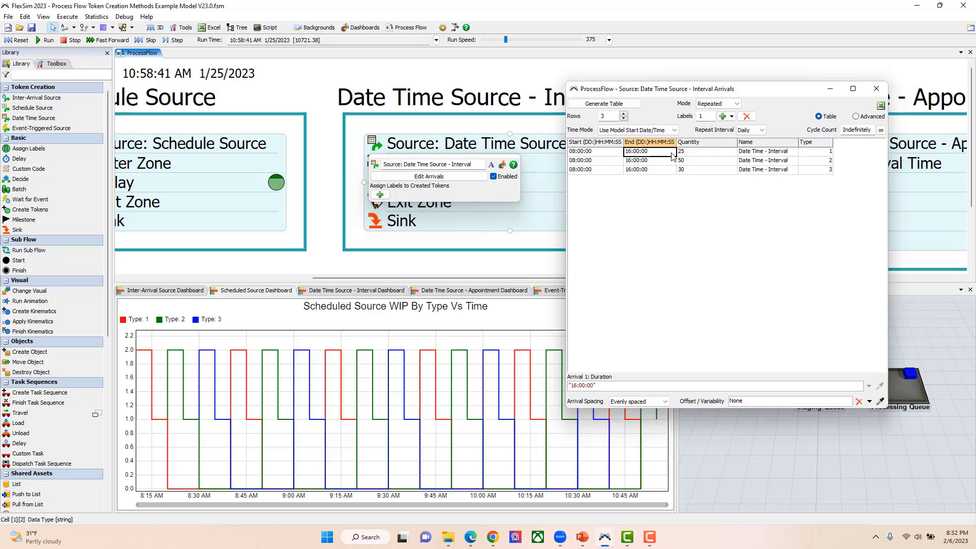
pyautogui.click(705, 155)
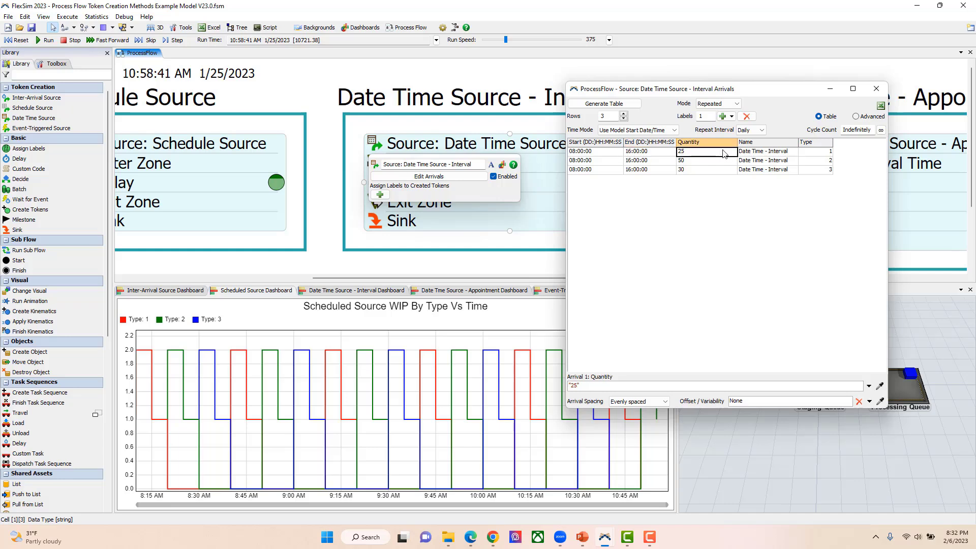
pyautogui.click(791, 155)
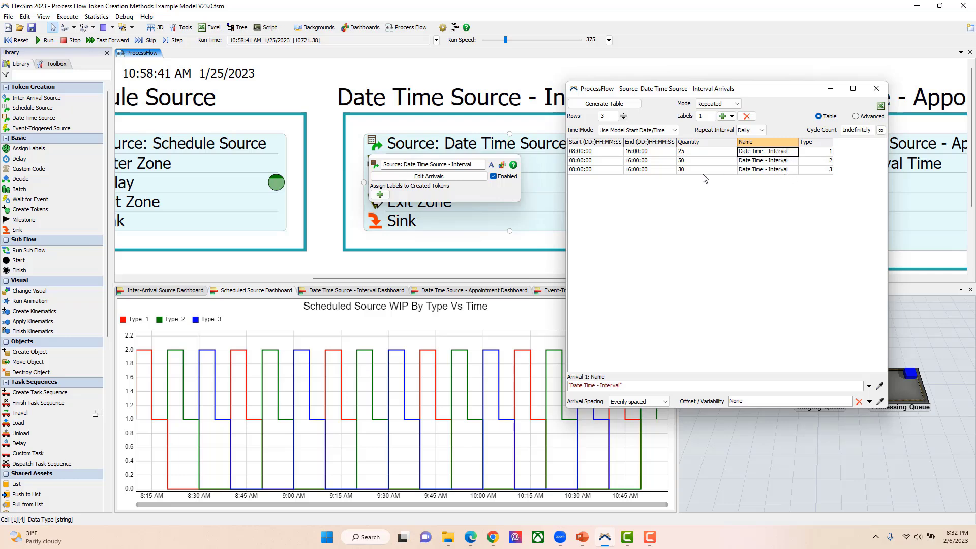
pyautogui.click(825, 147)
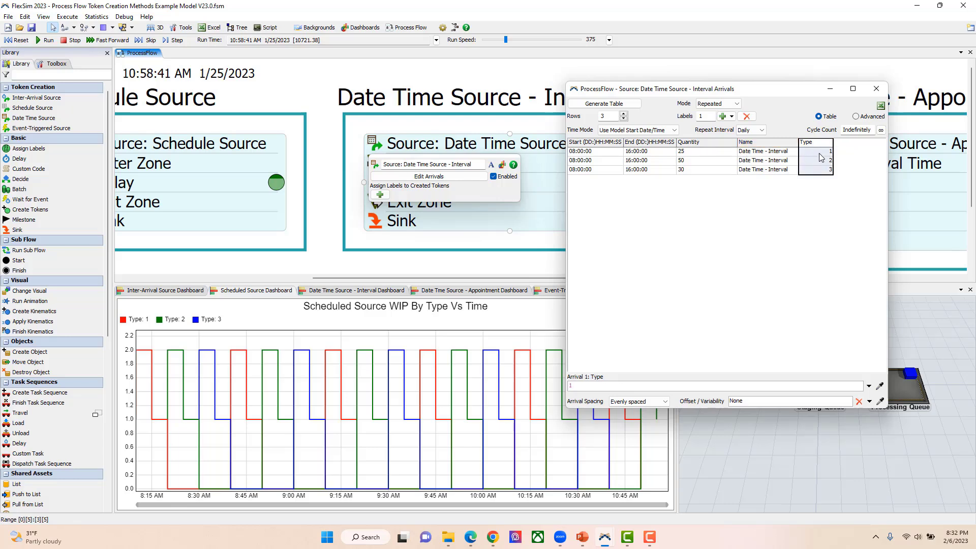
pyautogui.click(819, 153)
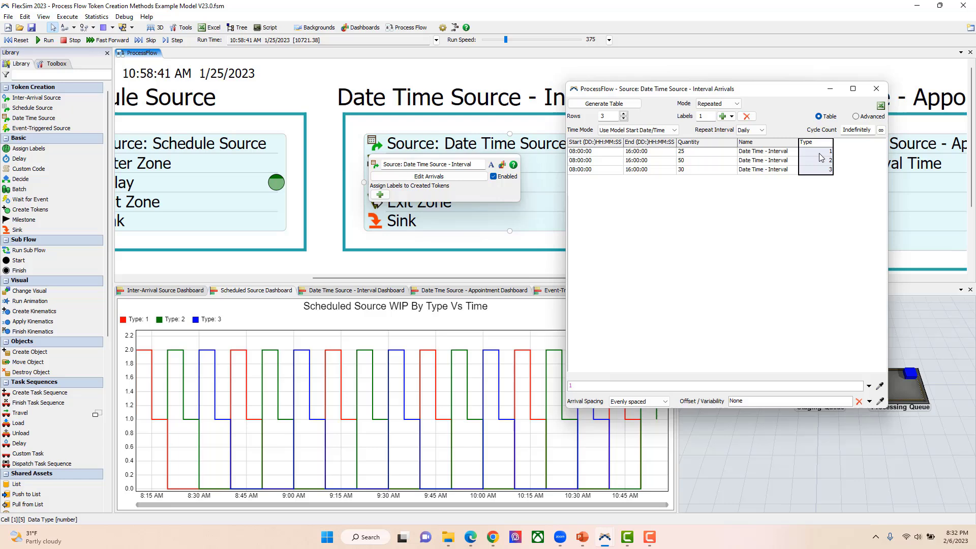
# - Review the first arrival row's start time, end time, quantity and type as one interval definition
pyautogui.click(591, 153)
pyautogui.click(663, 152)
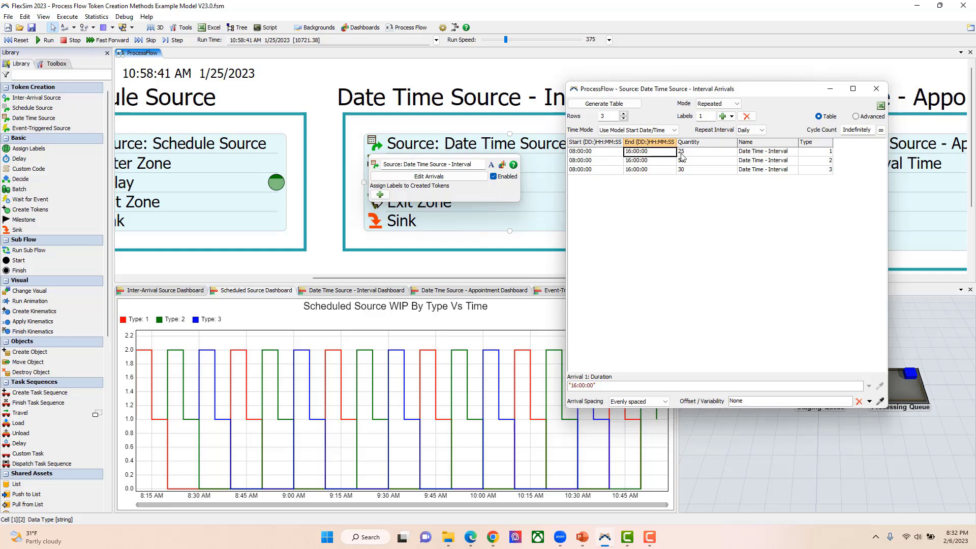
pyautogui.click(716, 153)
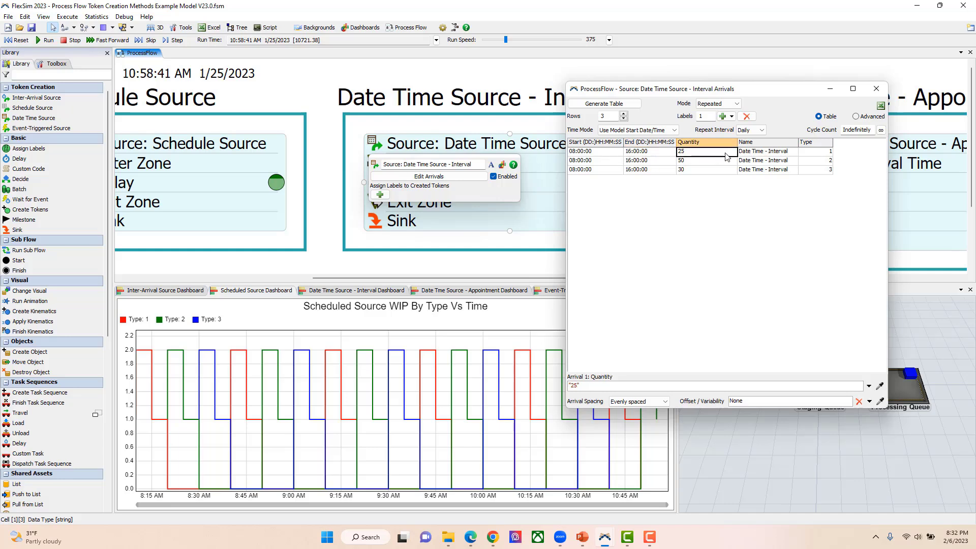
pyautogui.click(813, 156)
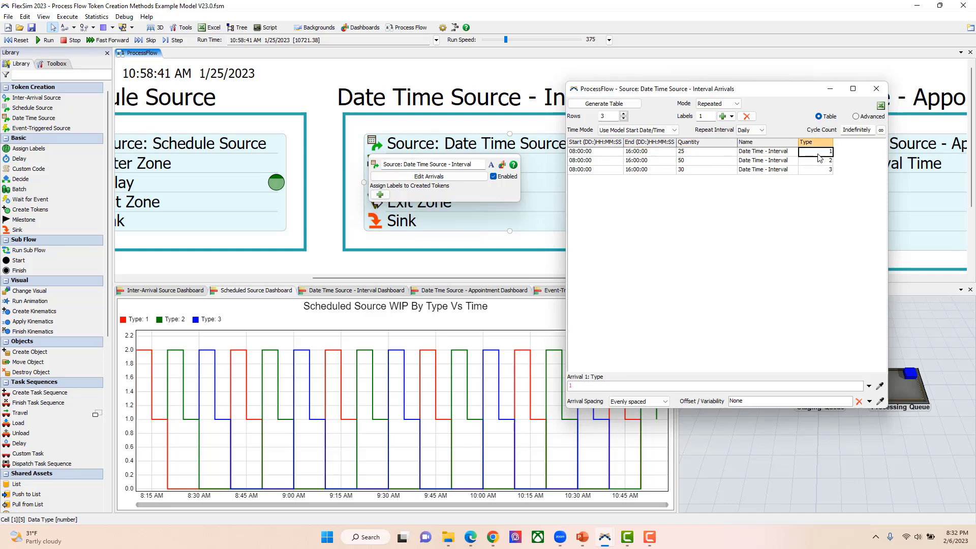
# - Review the start time, end time, quantity and type of the second and third arrival rows, and clear the cell selection
pyautogui.click(605, 161)
pyautogui.click(661, 161)
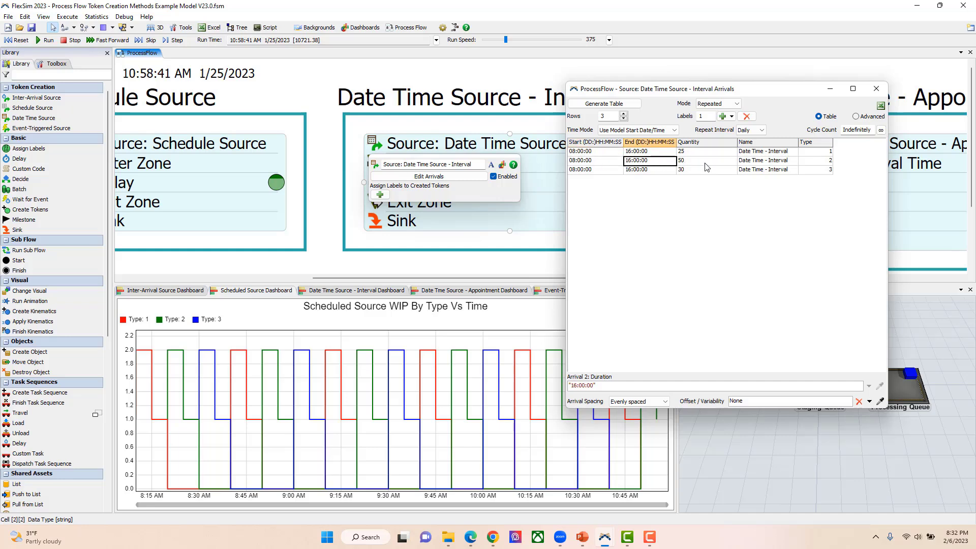
pyautogui.click(704, 163)
pyautogui.click(810, 167)
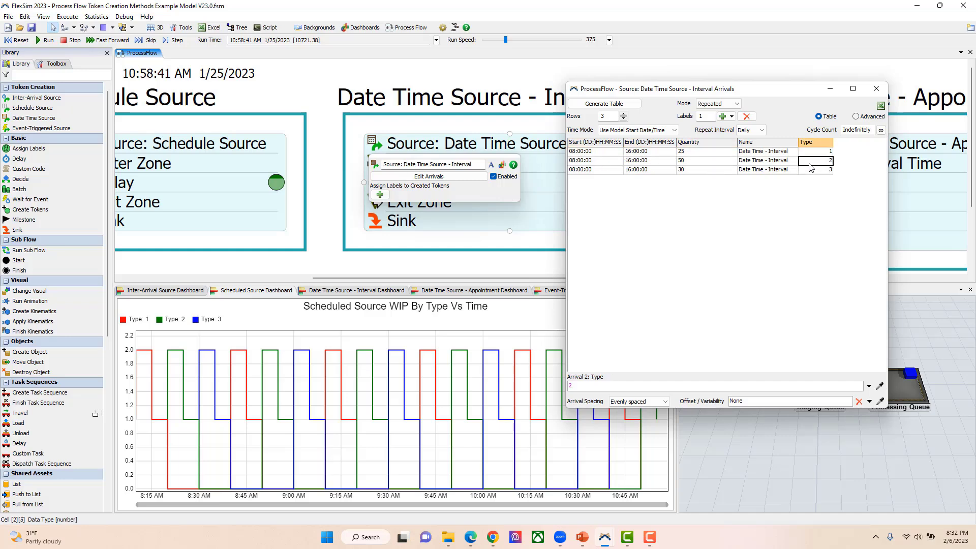
pyautogui.click(609, 172)
pyautogui.click(653, 172)
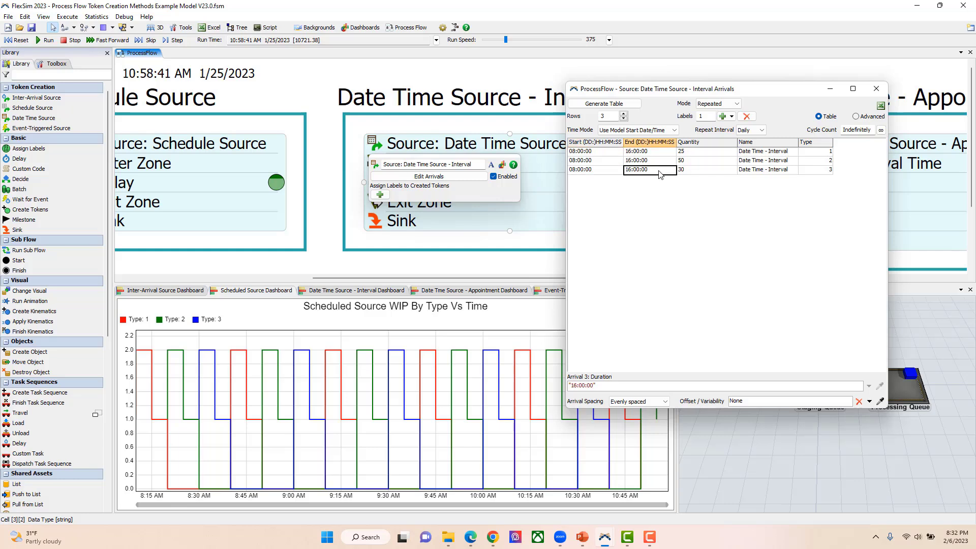
pyautogui.click(702, 173)
pyautogui.click(820, 172)
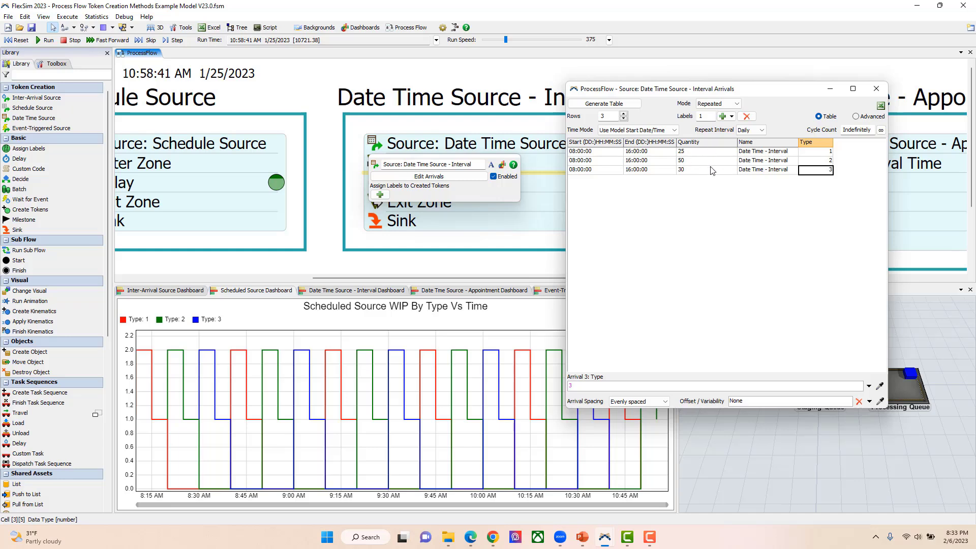
pyautogui.click(687, 193)
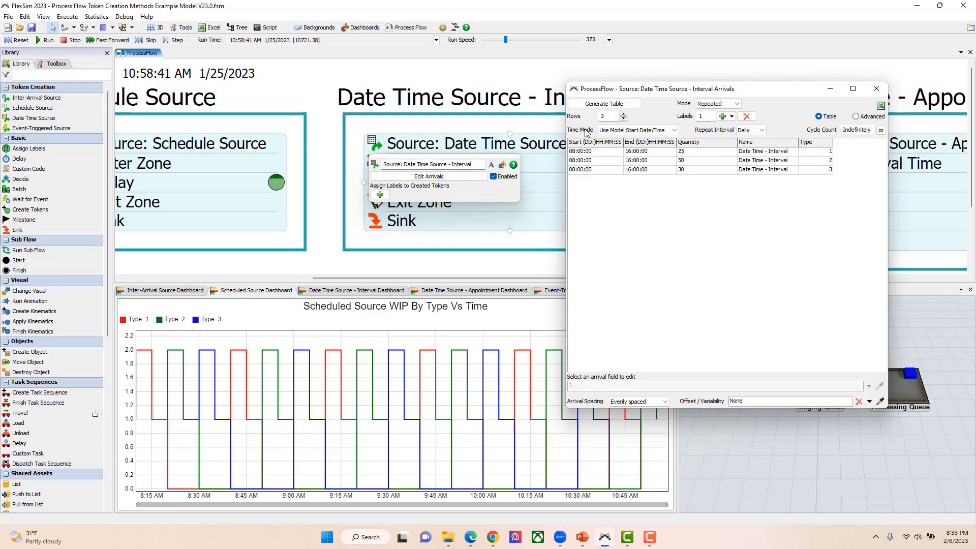
# - Check the Time Mode and Arrival Spacing options, keeping Use Model Start Date/Time and Evenly spaced
pyautogui.click(675, 131)
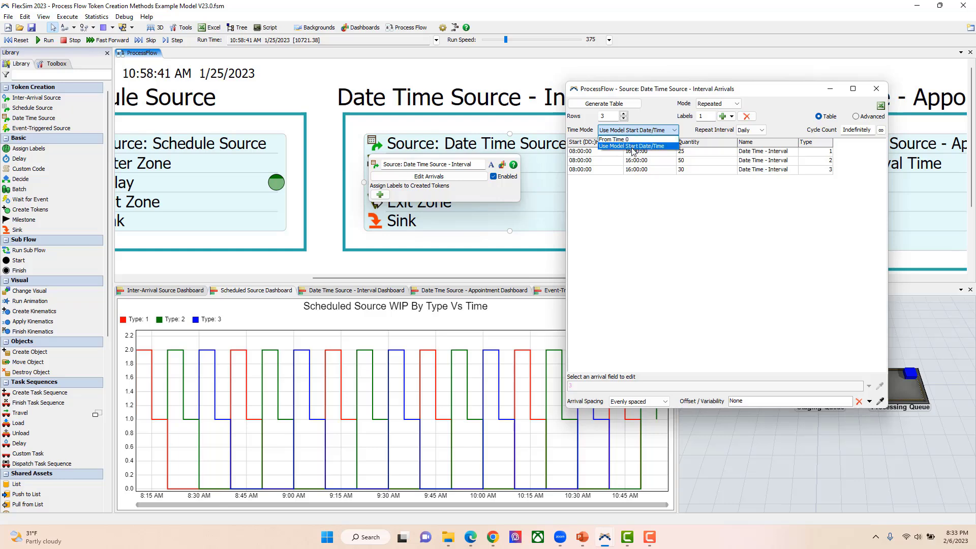
pyautogui.click(659, 147)
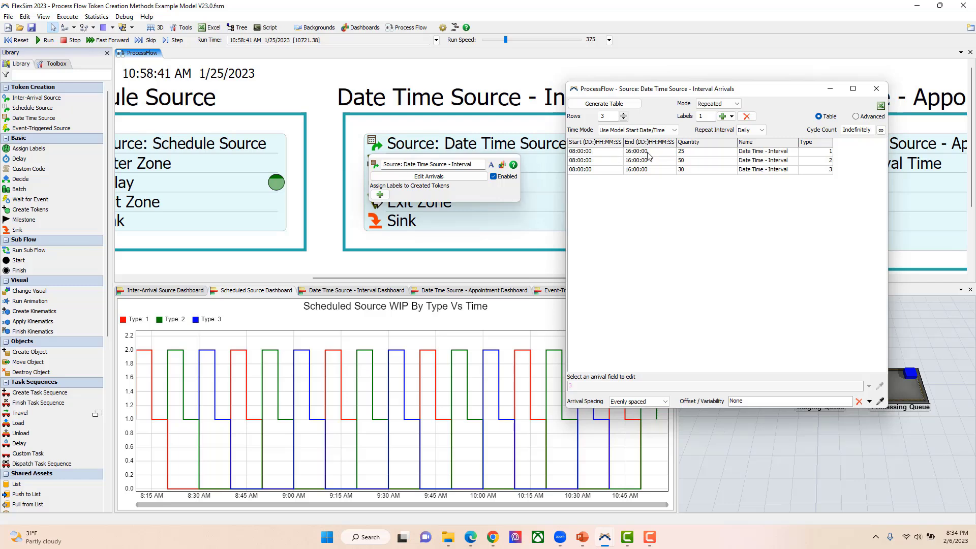
pyautogui.click(665, 402)
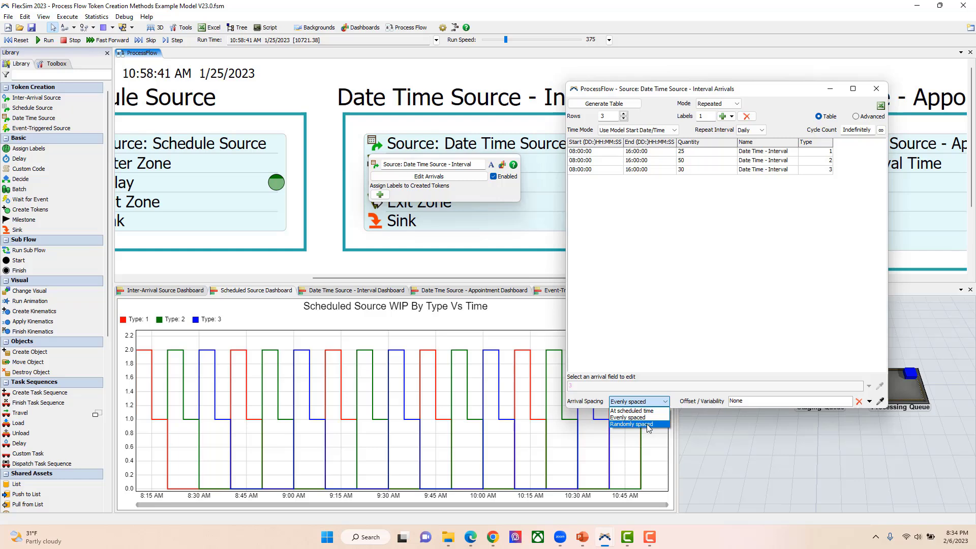
pyautogui.click(666, 307)
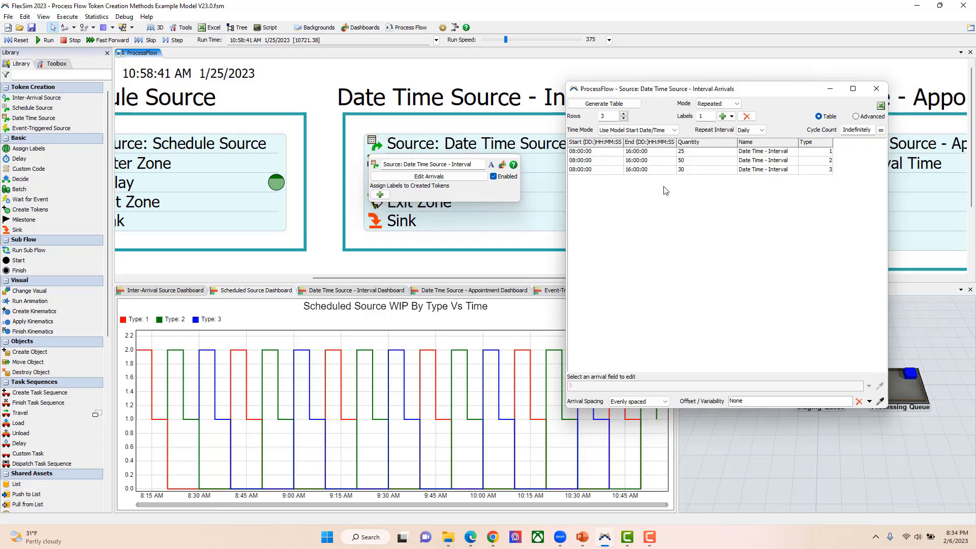
# - Review the Generate Table options for division length and type without generating anything, and close the arrivals window
pyautogui.click(627, 104)
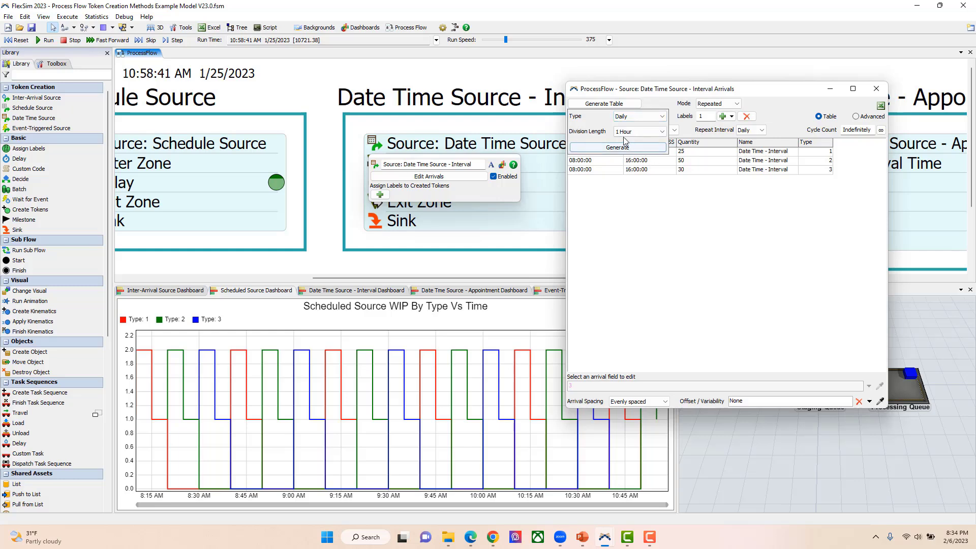
pyautogui.click(660, 133)
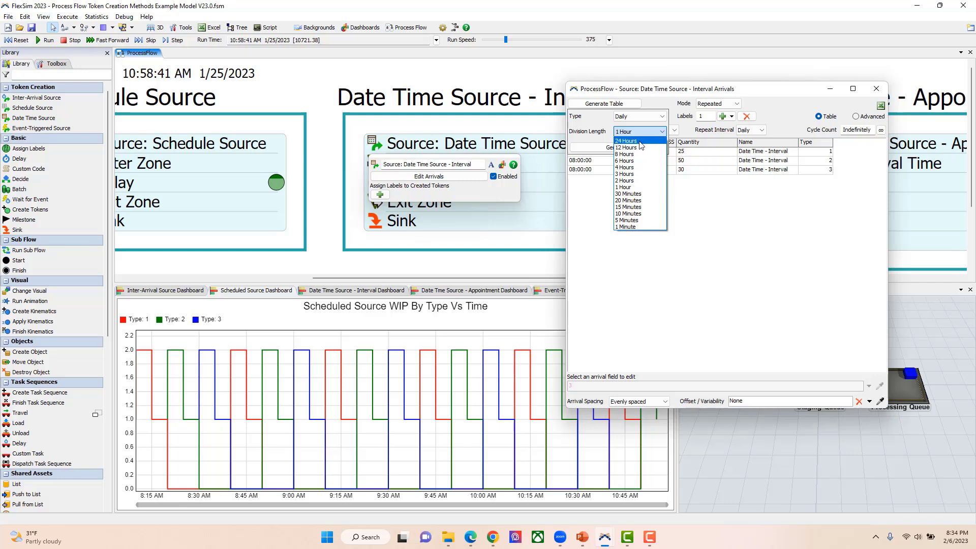
pyautogui.click(662, 116)
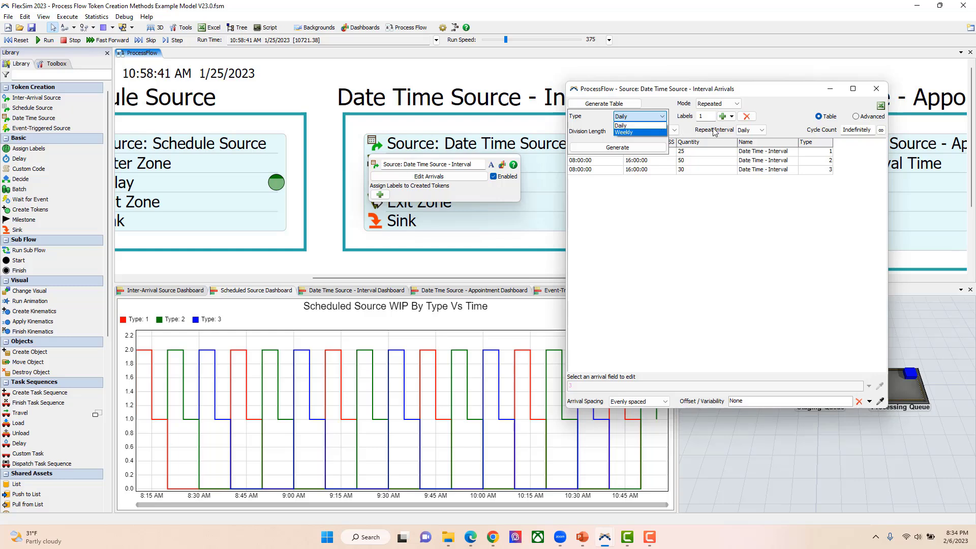
pyautogui.click(693, 135)
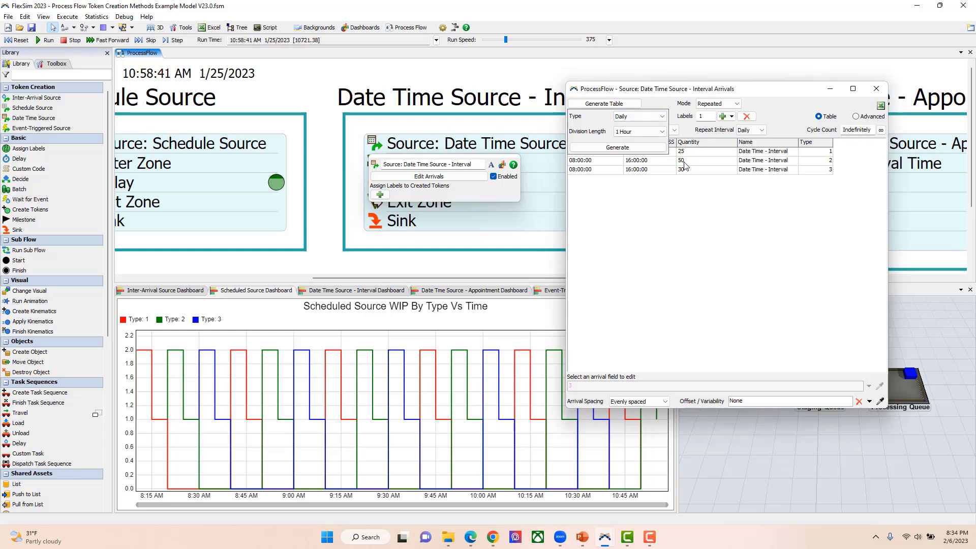
pyautogui.click(582, 198)
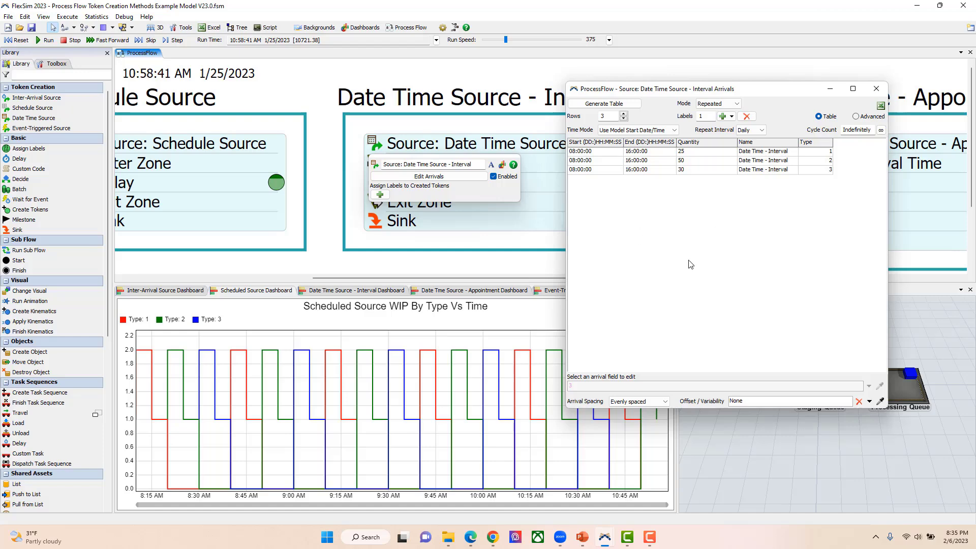
pyautogui.click(880, 92)
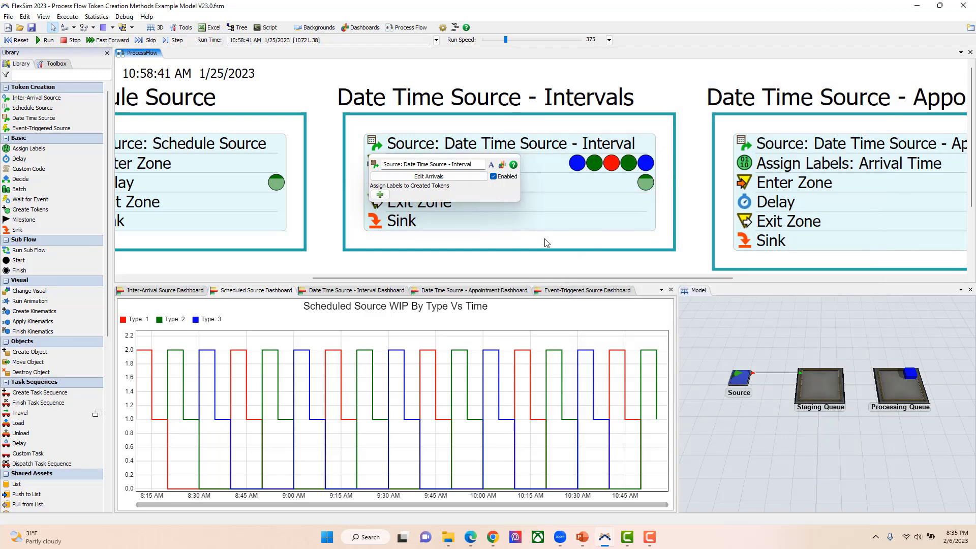
# - Show the Date Time Source - Interval Dashboard and enable the model stop time at 8:00:00 AM on 1/26/2023
pyautogui.click(384, 292)
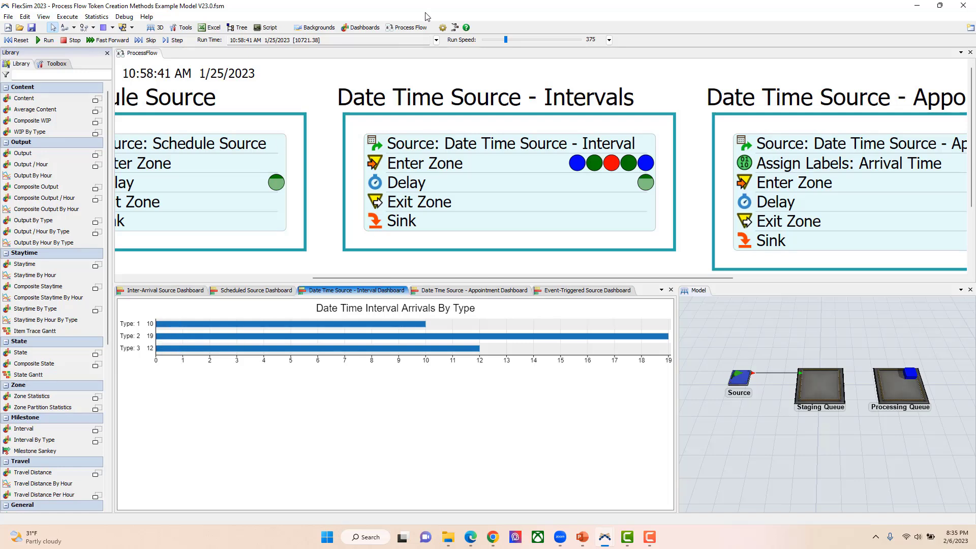
pyautogui.click(436, 40)
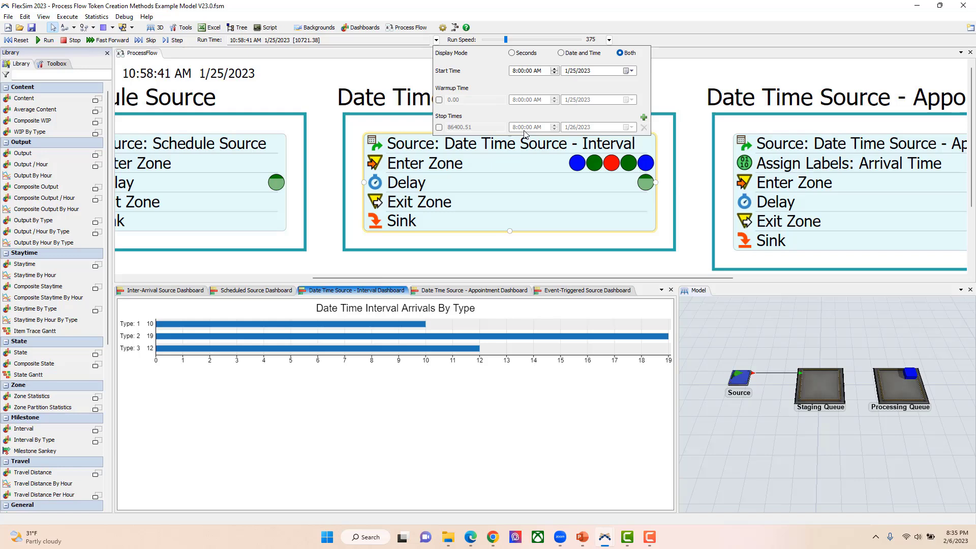
pyautogui.click(440, 128)
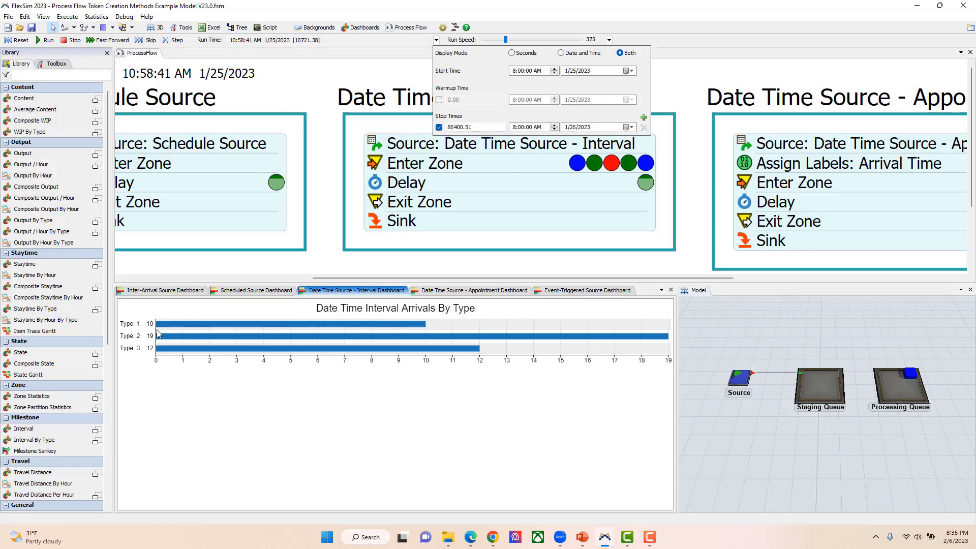
pyautogui.click(388, 76)
# - Reopen the Date Time Source - Interval arrivals table to recheck the quantities per type, and close it
pyautogui.doubleClick(406, 143)
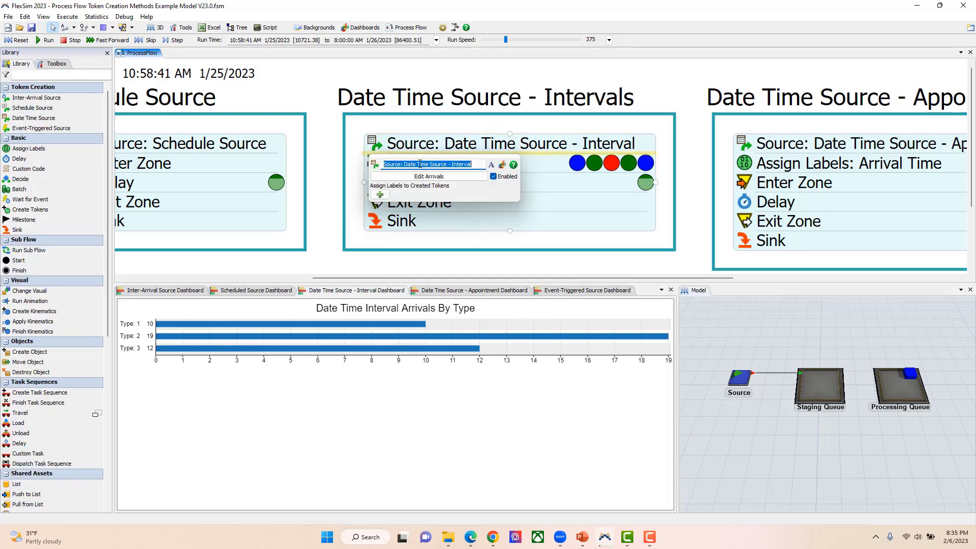
pyautogui.click(435, 184)
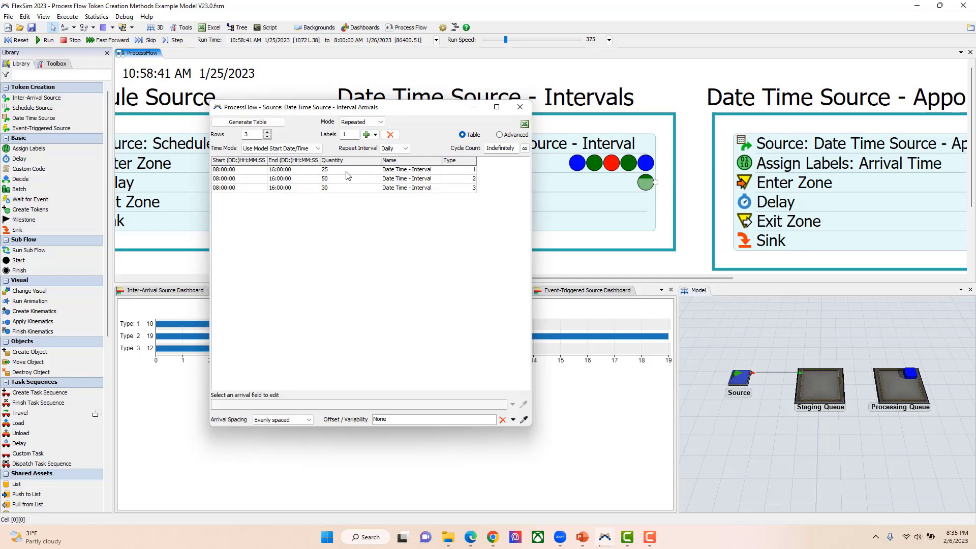
pyautogui.click(520, 107)
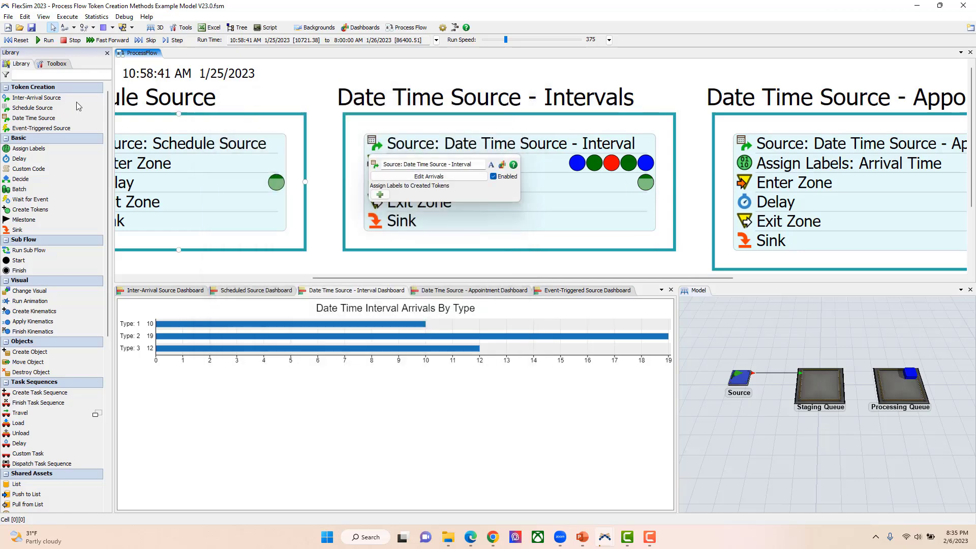
# - Reset and run the model to its stop time, raising the run speed to about 79657
pyautogui.click(20, 40)
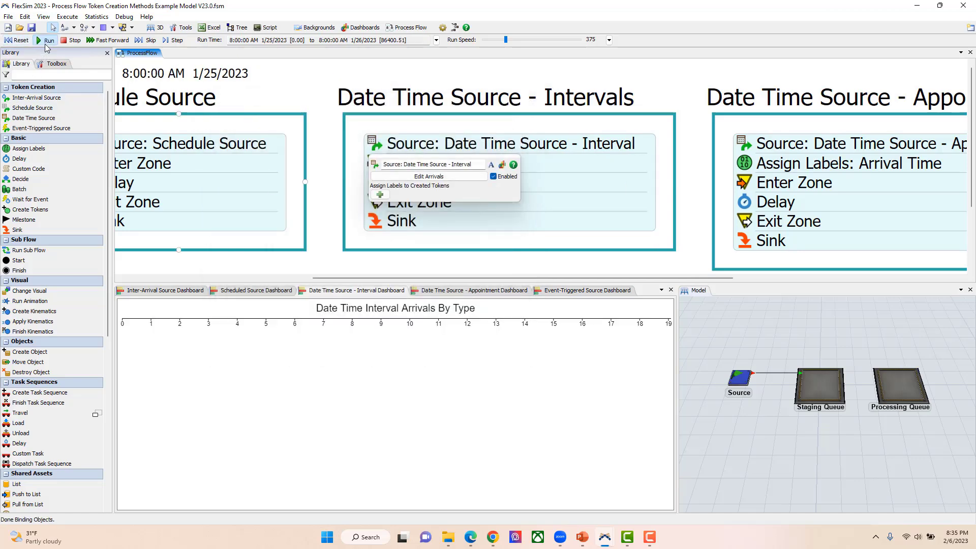
pyautogui.click(47, 40)
pyautogui.moveTo(507, 42); pyautogui.dragTo(568, 45)
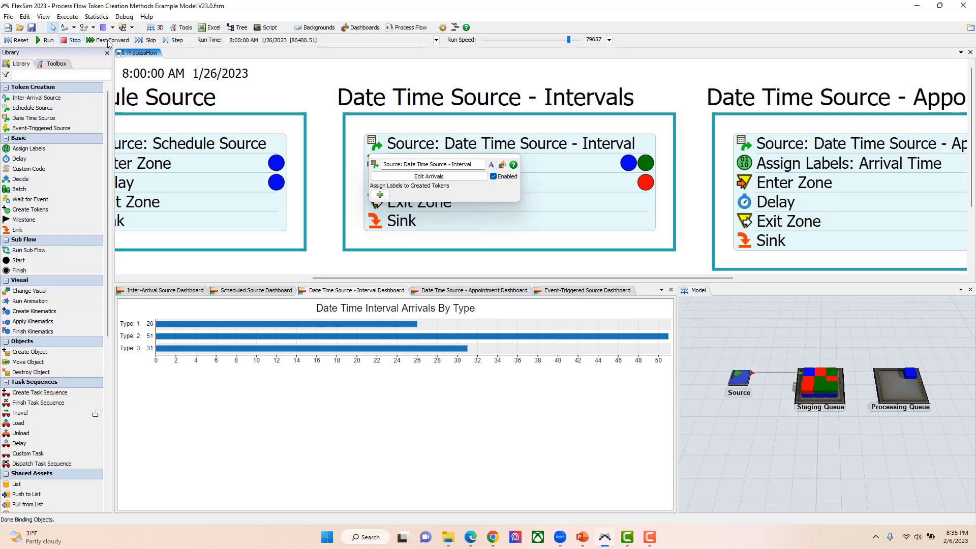
# - Check the stop time value in the run time settings, and close the settings without changing it
pyautogui.click(436, 40)
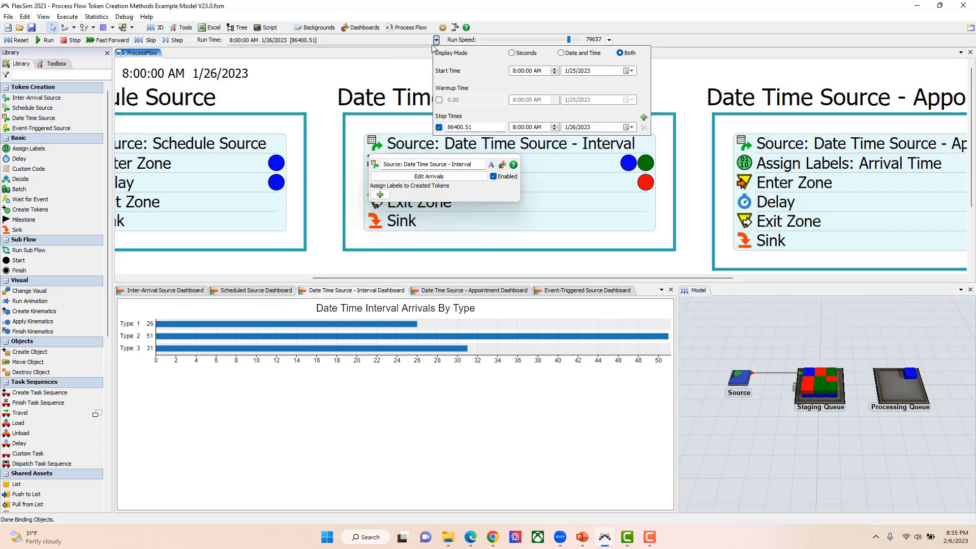
pyautogui.click(476, 127)
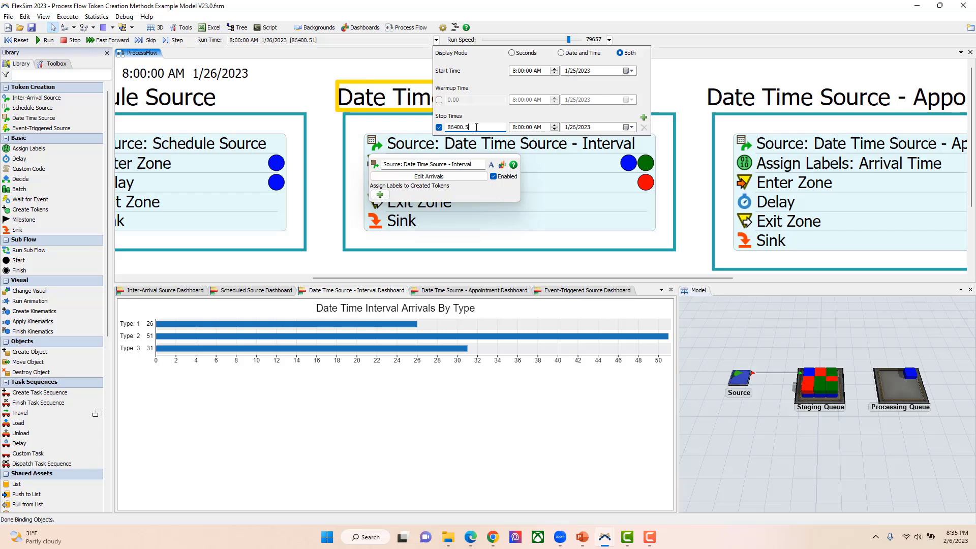
pyautogui.click(297, 135)
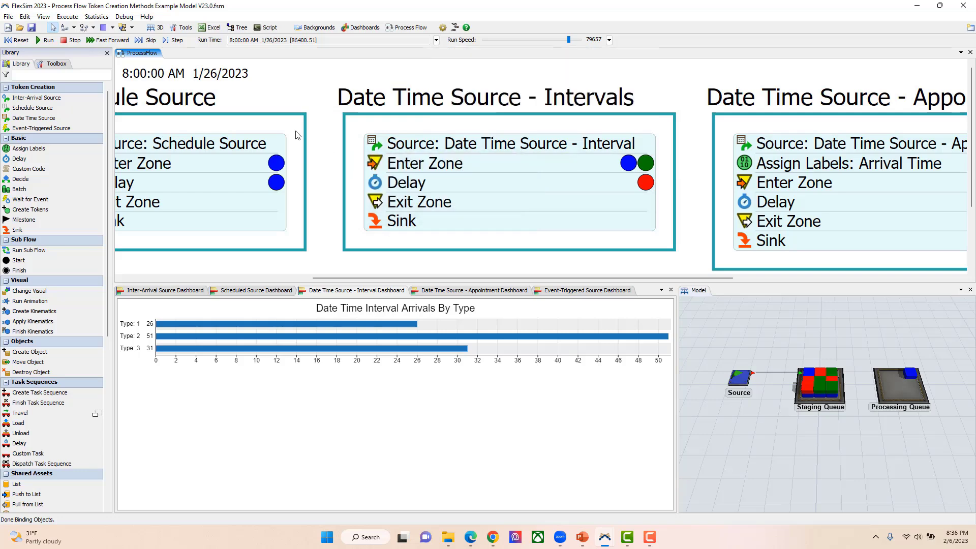
# - Reset the model and rerun it to the stop time to recheck the interval arrivals by type
pyautogui.click(16, 40)
pyautogui.click(46, 40)
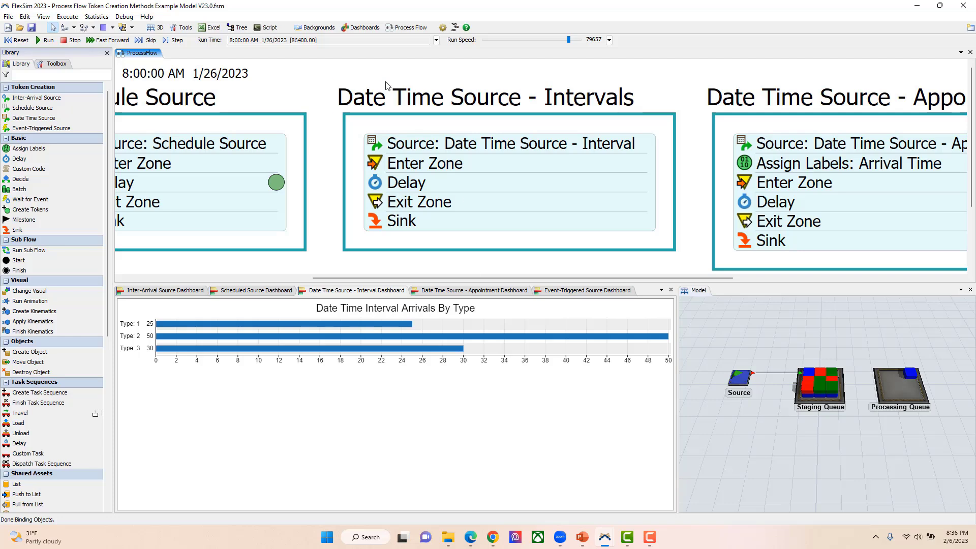
pyautogui.click(558, 105)
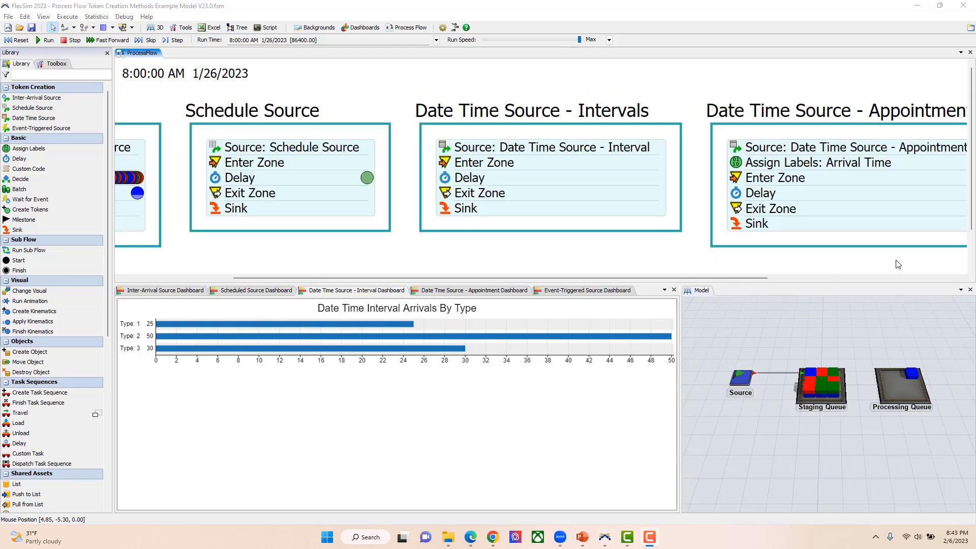
# - Reset the model, open the arrivals table of Date Time Source - Appointment, and move its window clear of the source flow
pyautogui.moveTo(897, 264); pyautogui.dragTo(567, 265)
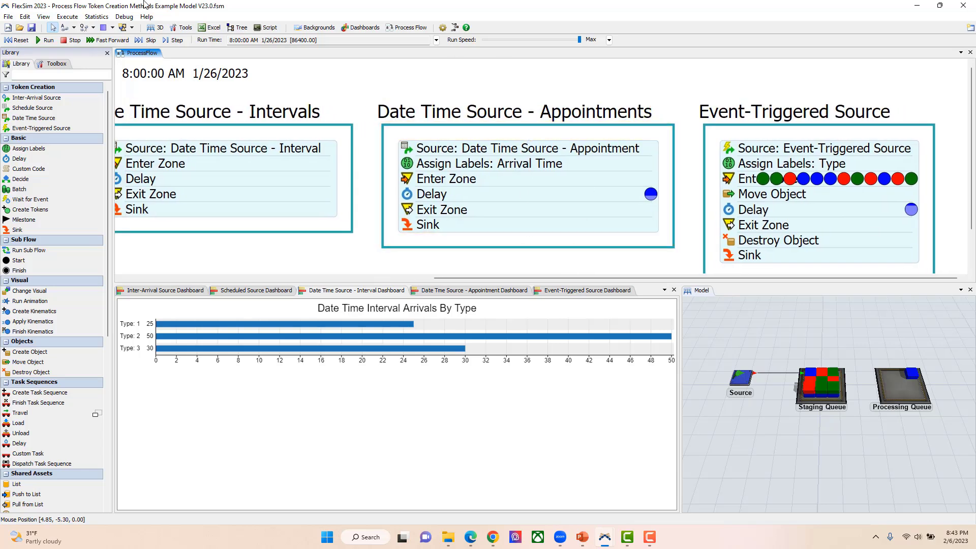
pyautogui.click(17, 39)
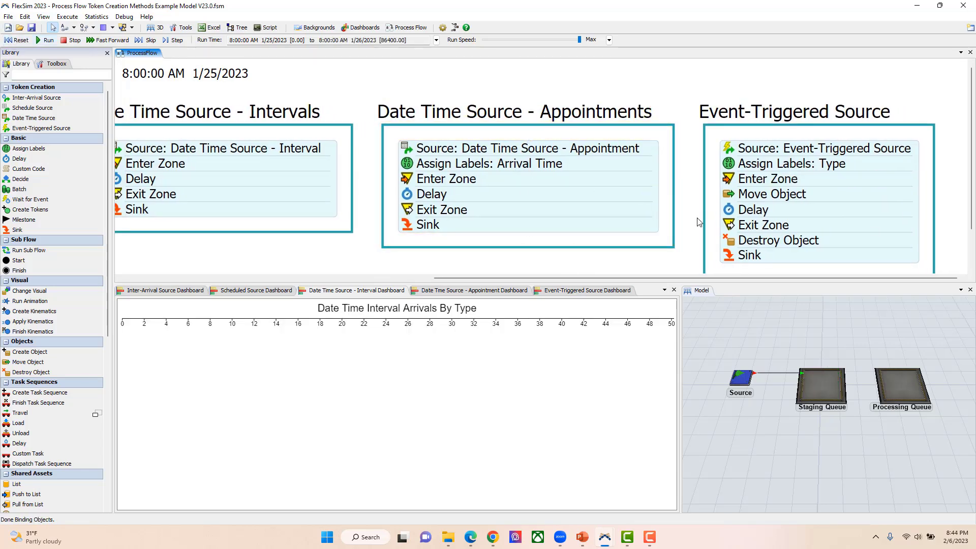
pyautogui.doubleClick(449, 151)
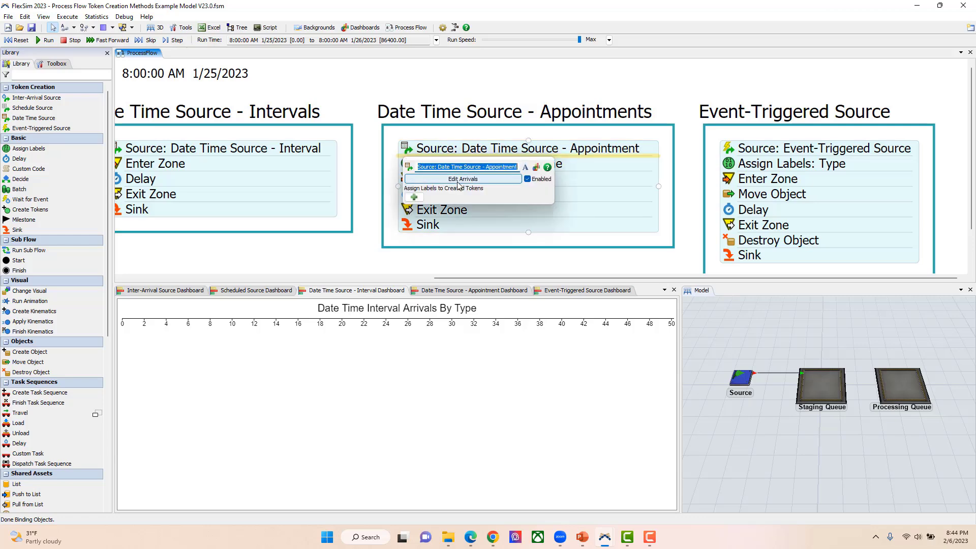
pyautogui.click(457, 181)
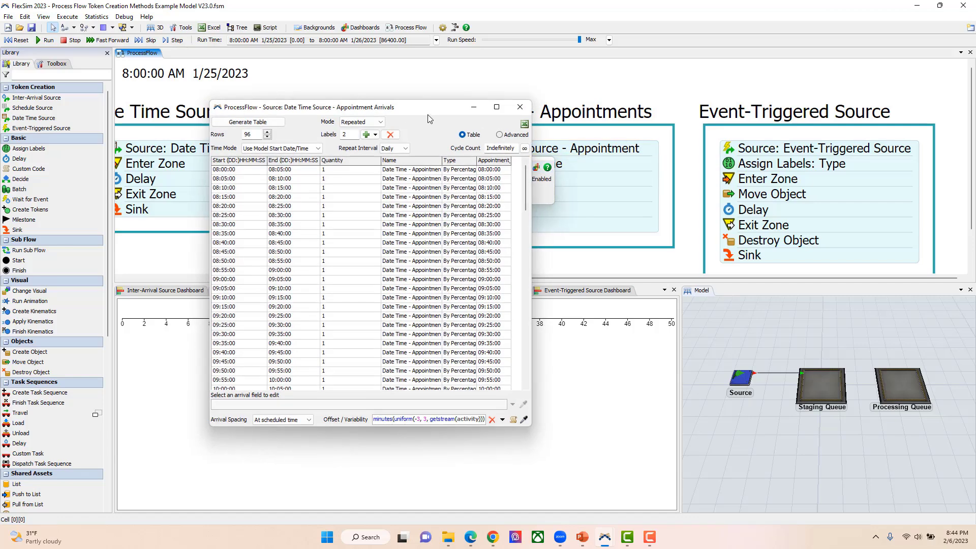
pyautogui.moveTo(428, 115); pyautogui.dragTo(693, 77)
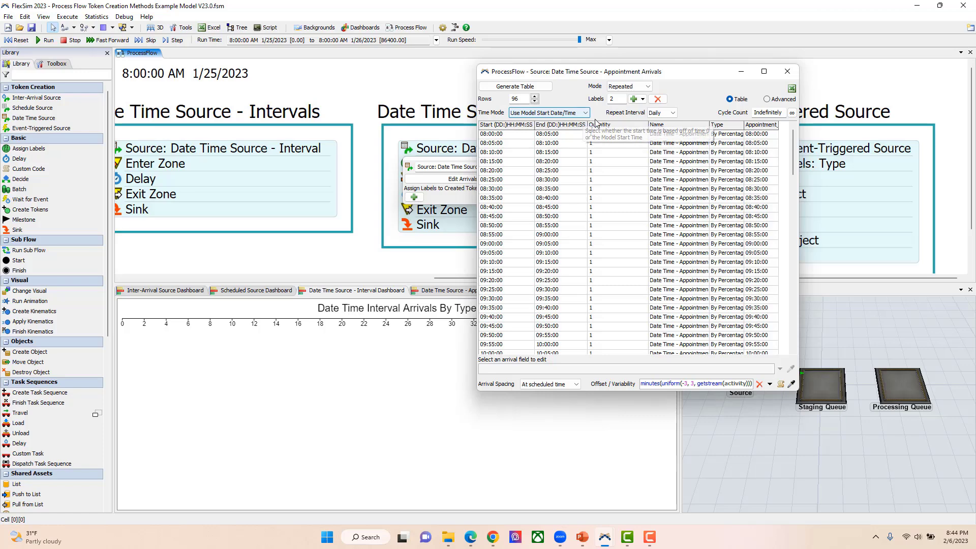
# - Review the start, end, quantity and name columns of the appointment arrivals table
pyautogui.click(505, 138)
pyautogui.click(567, 137)
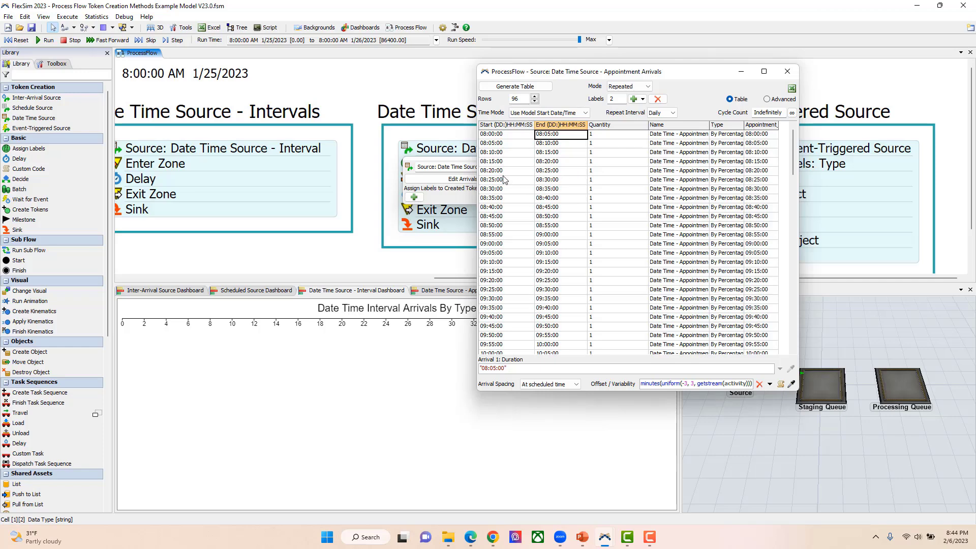
pyautogui.click(515, 125)
pyautogui.click(573, 126)
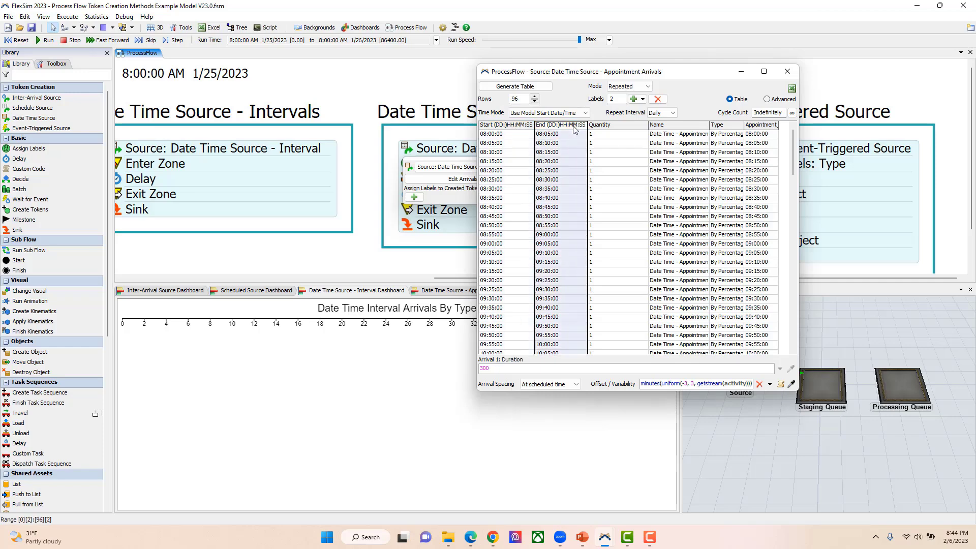
pyautogui.click(624, 126)
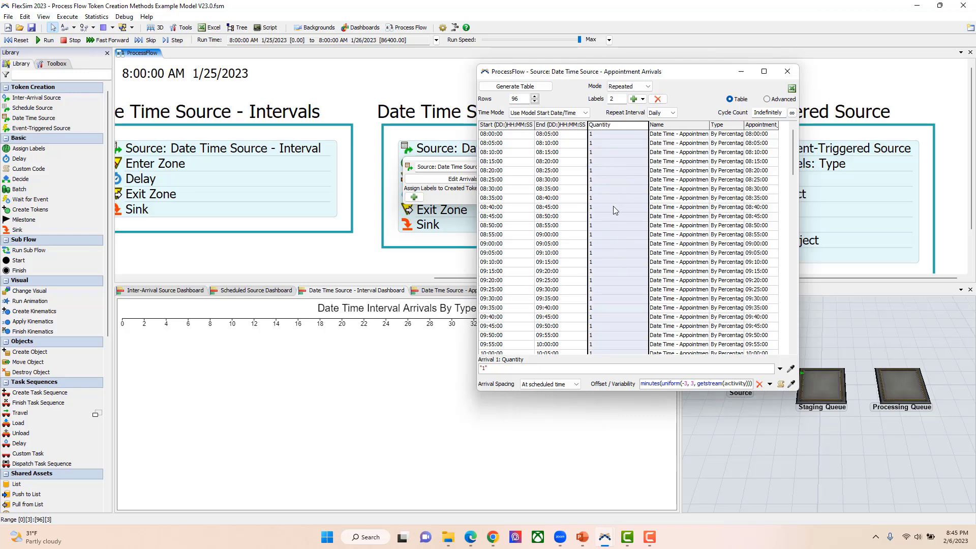
pyautogui.click(681, 126)
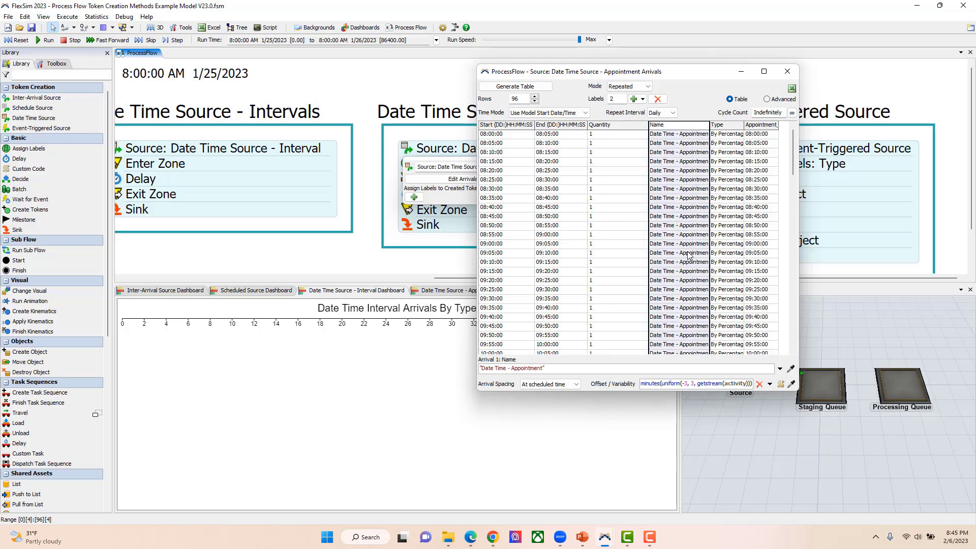
# - Check the By Percentage settings behind the Type label of the appointment arrivals, and close them unchanged
pyautogui.click(726, 126)
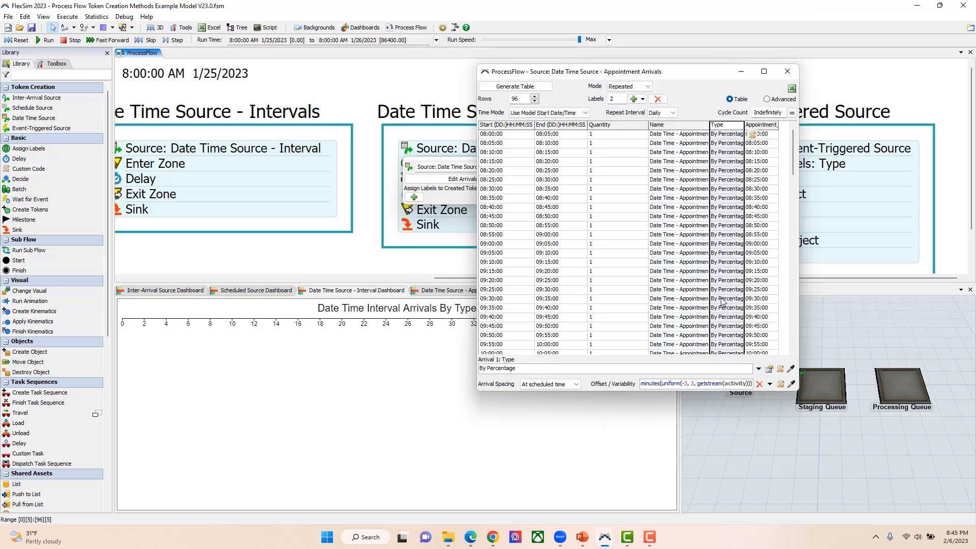
pyautogui.click(768, 370)
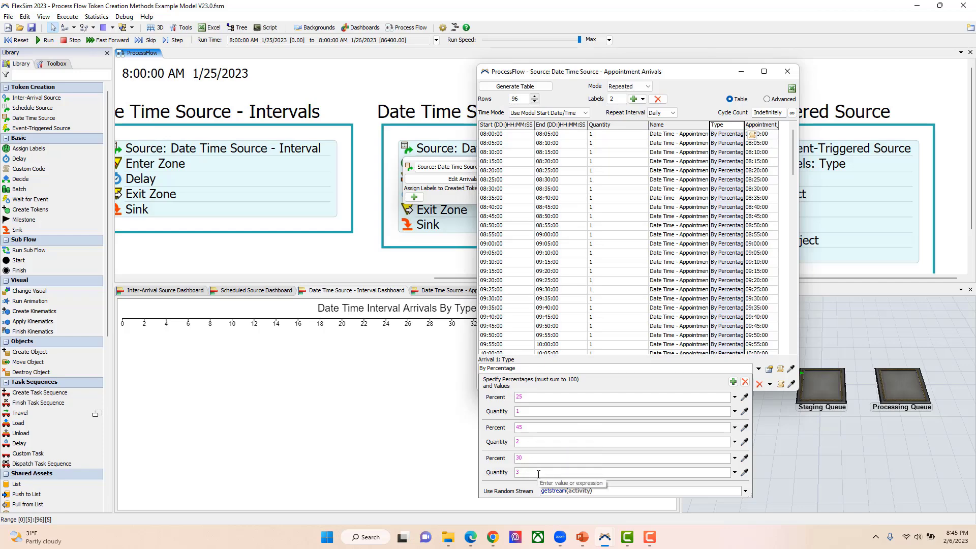
pyautogui.click(605, 189)
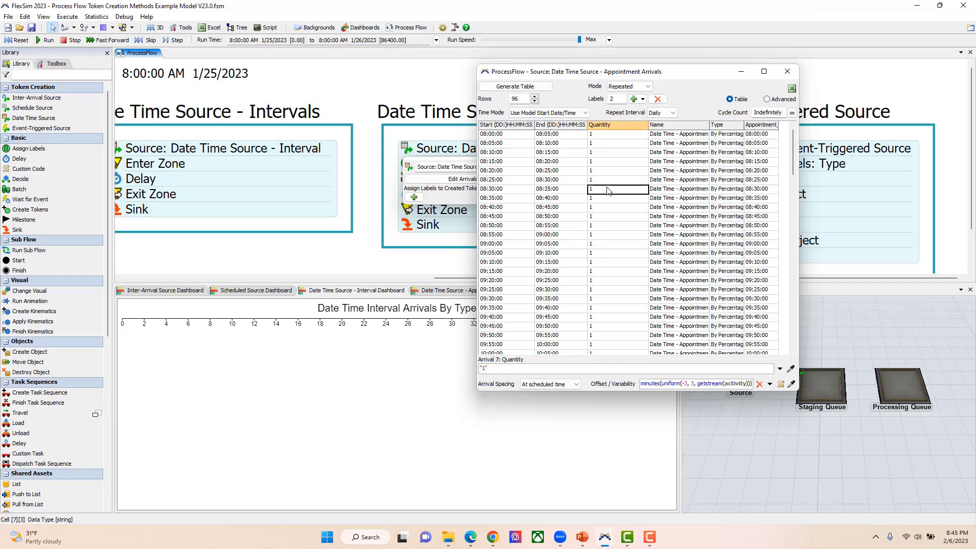
# - Review the appointment times from the first arrival row to the last, and close the arrivals table
pyautogui.click(494, 136)
pyautogui.moveTo(791, 163); pyautogui.dragTo(803, 315)
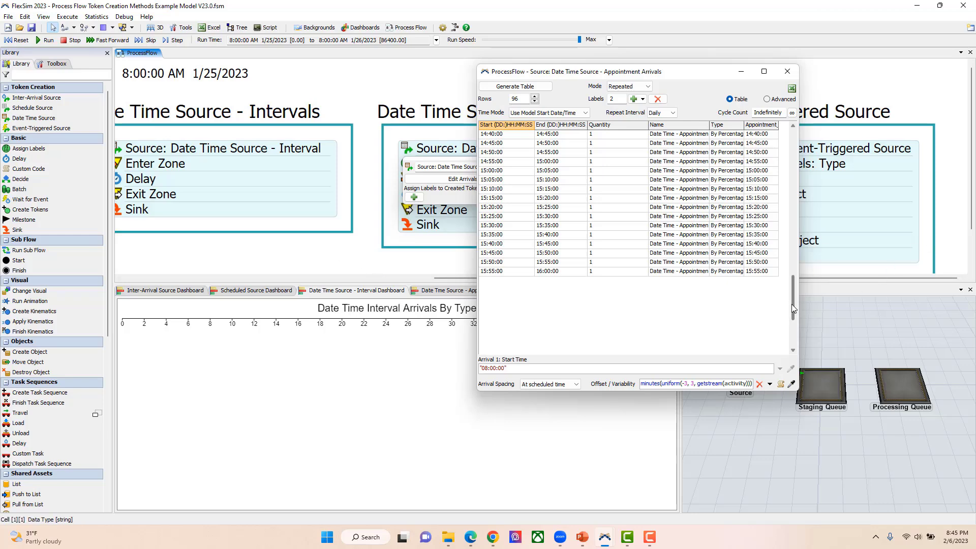
pyautogui.moveTo(793, 304); pyautogui.dragTo(789, 165)
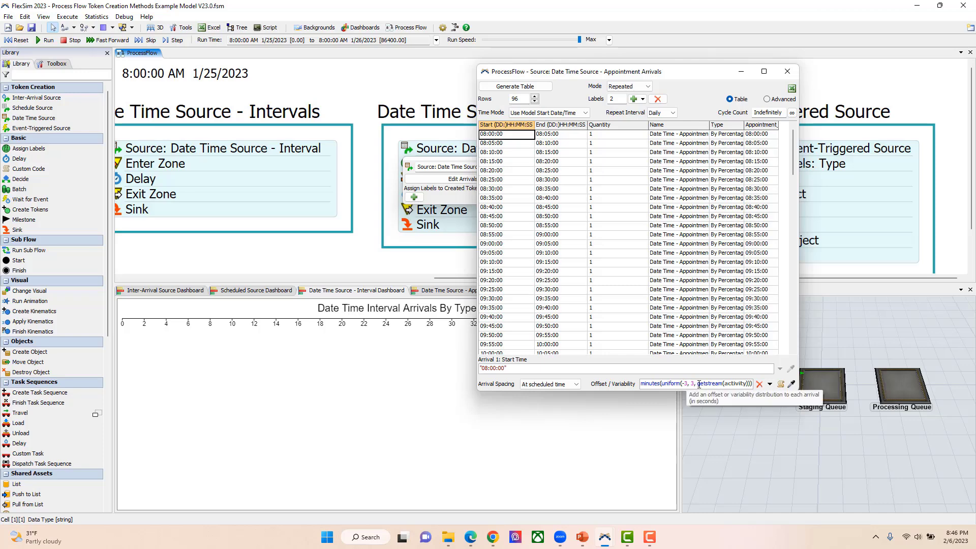
pyautogui.click(786, 72)
# - Reset and run the model to its stop time, and show the Date Time Source - Appointment Dashboard
pyautogui.click(17, 40)
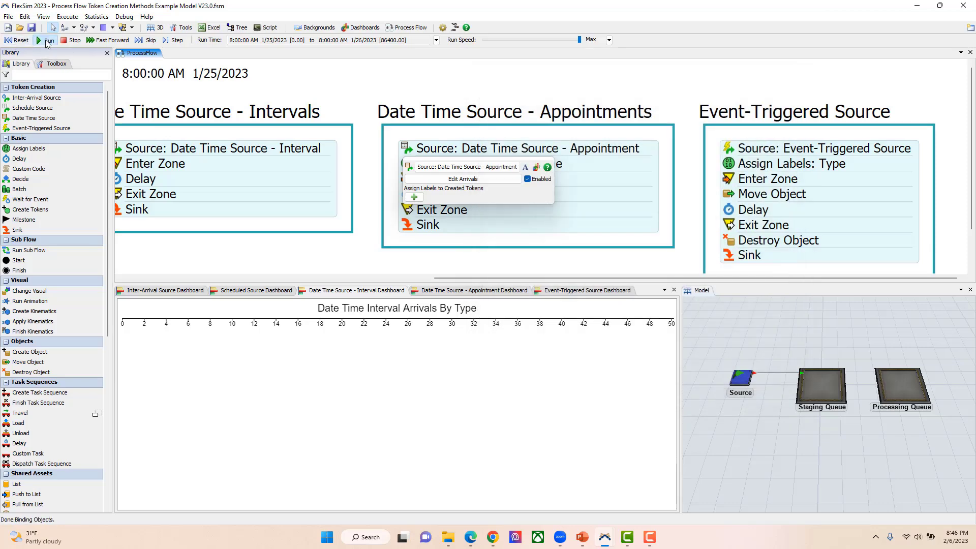
pyautogui.click(47, 41)
pyautogui.click(435, 293)
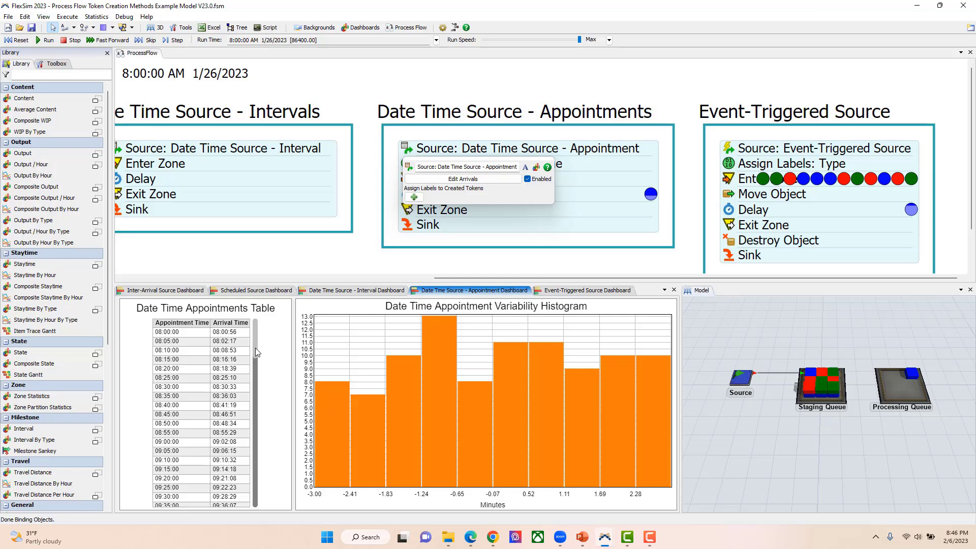
# - Compare appointment and arrival times in the dashboard table, inspect the variability histogram's first bar, and close the source's properties popup
pyautogui.moveTo(254, 344); pyautogui.dragTo(249, 422)
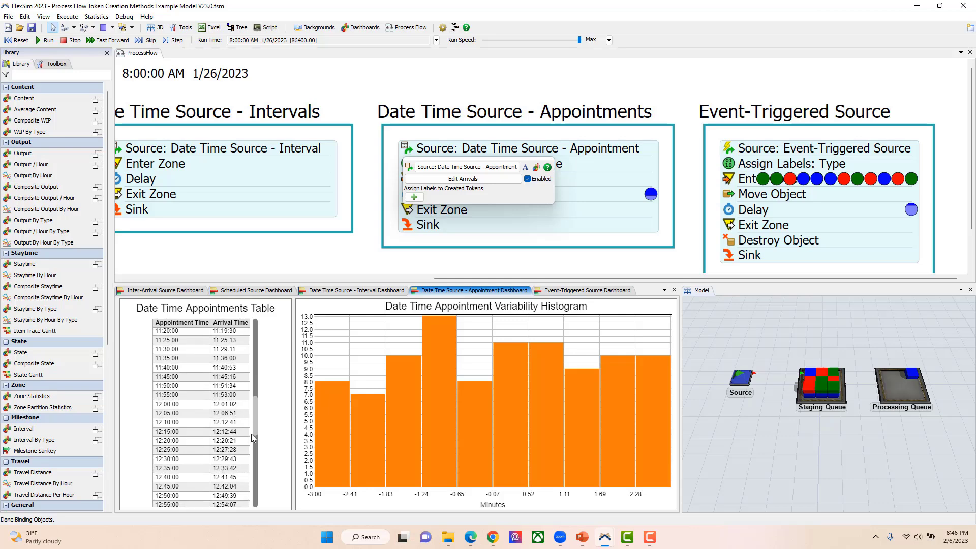
pyautogui.moveTo(251, 434); pyautogui.dragTo(257, 334)
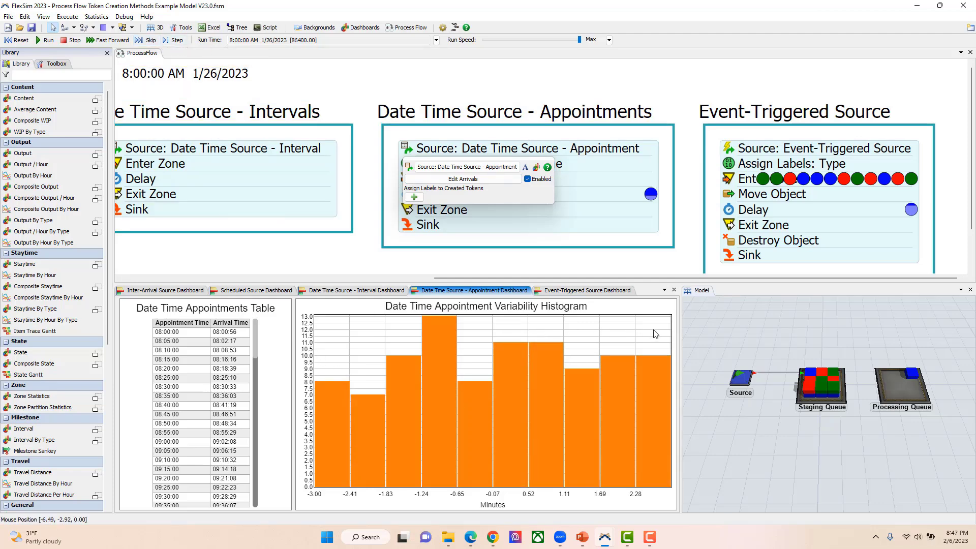
pyautogui.moveTo(328, 401)
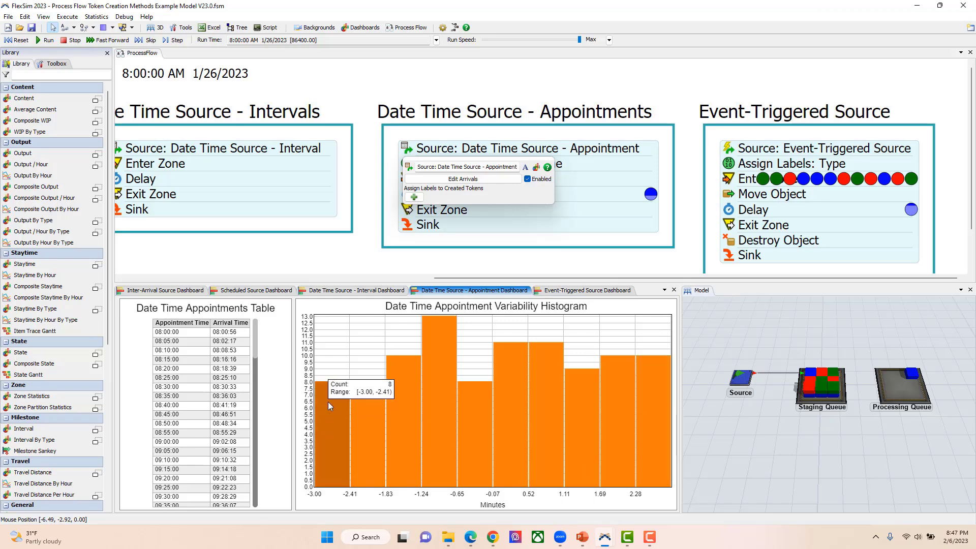
pyautogui.click(586, 263)
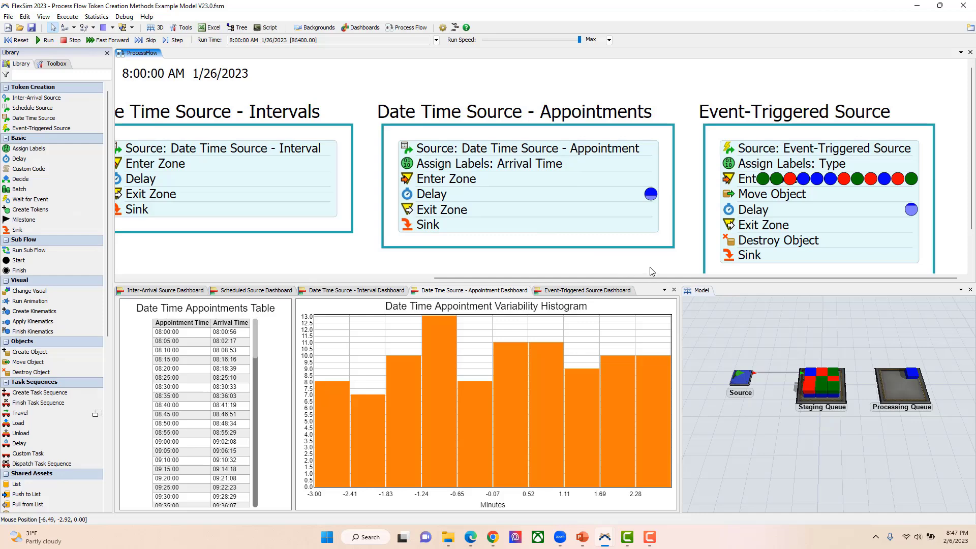
# - Reset the model and highlight the source activity of the Event-Triggered Source flow, clearing the selection again
pyautogui.click(23, 40)
pyautogui.moveTo(683, 263); pyautogui.dragTo(361, 227)
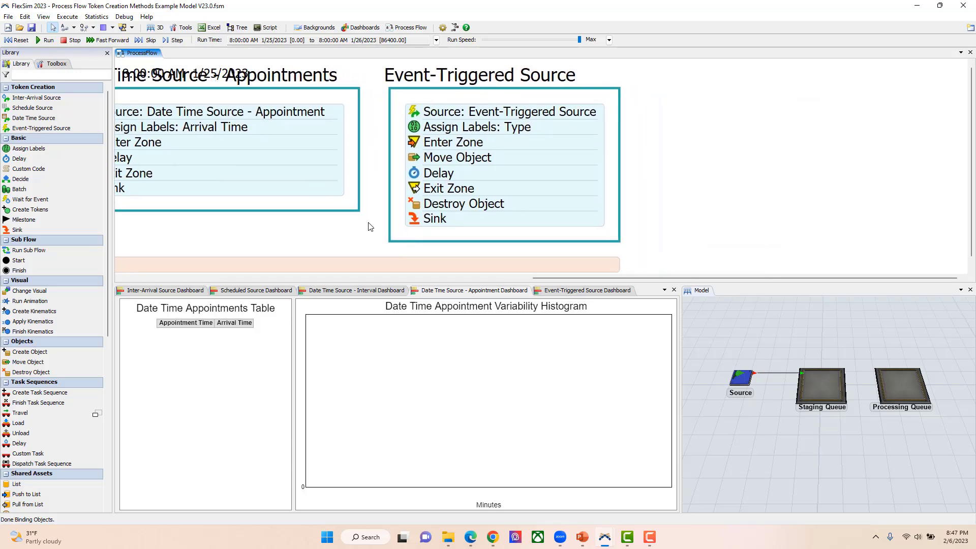
pyautogui.click(471, 111)
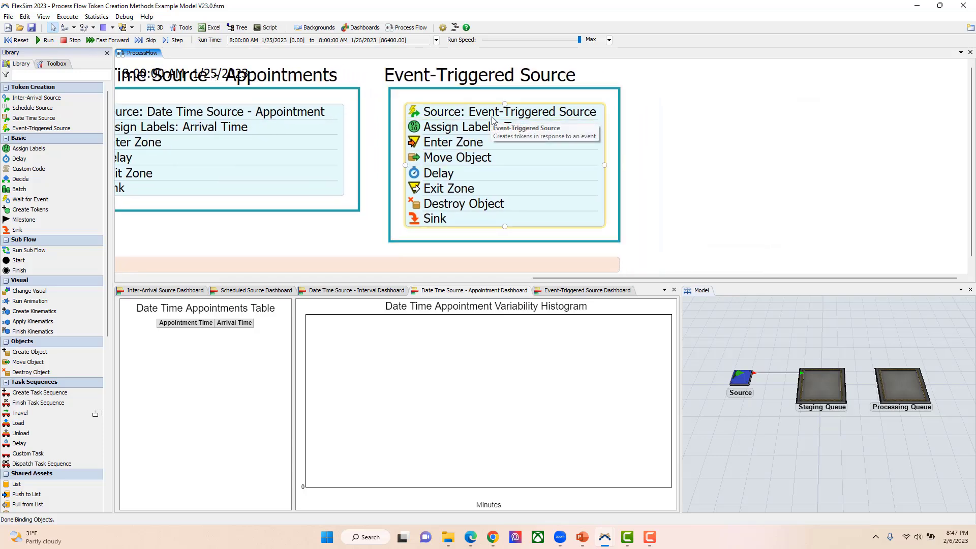
pyautogui.click(456, 211)
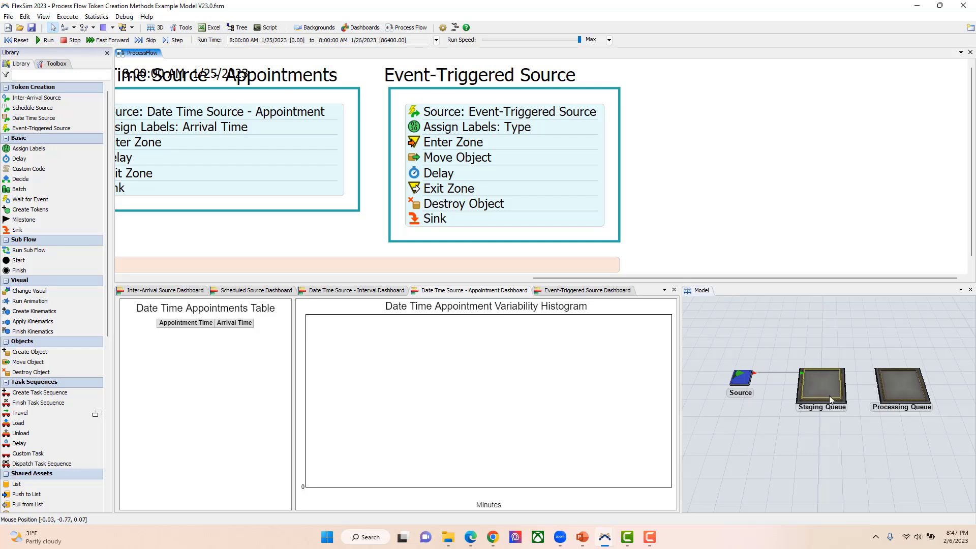
pyautogui.click(575, 148)
pyautogui.click(574, 121)
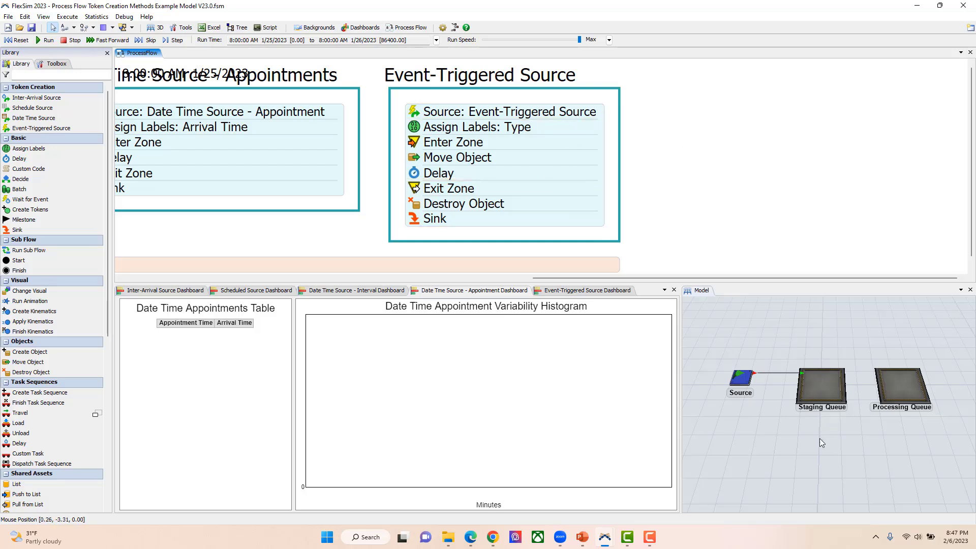
# - Open the Event-Triggered Source properties, sample the Staging Queue in the 3D model as its object, and close the properties
pyautogui.doubleClick(417, 117)
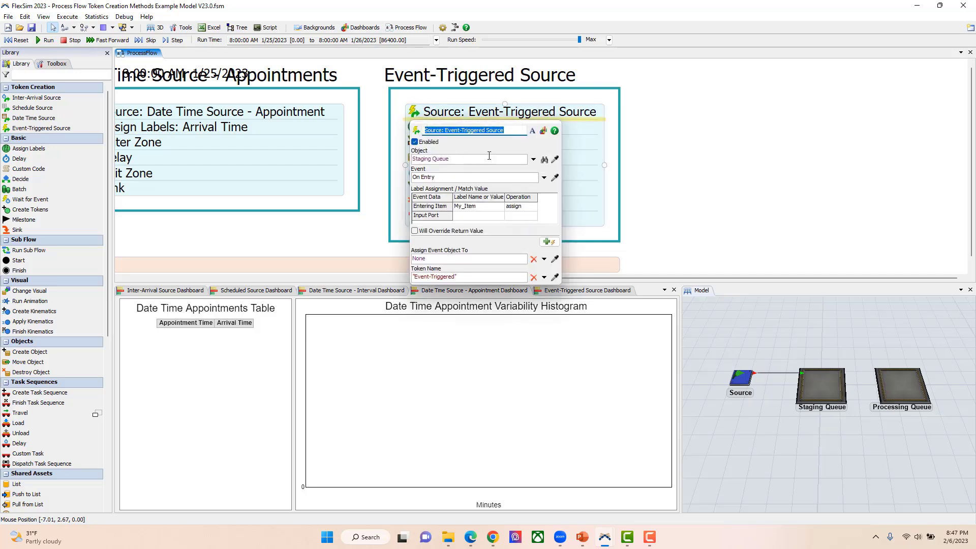
pyautogui.click(555, 160)
pyautogui.click(831, 394)
pyautogui.click(651, 210)
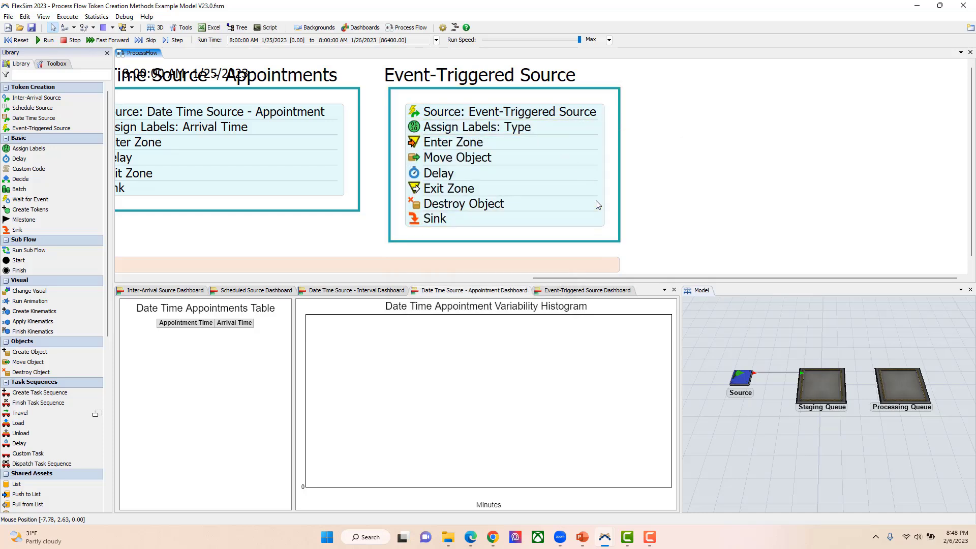
# - Show the Event-Triggered Source Dashboard, and reset and run the model to its stop time
pyautogui.click(590, 293)
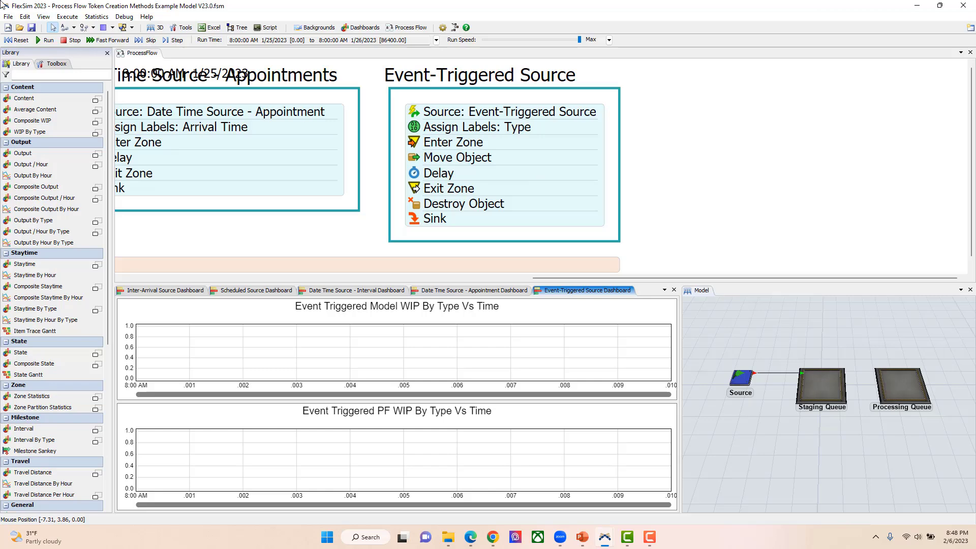
pyautogui.click(21, 41)
pyautogui.click(46, 40)
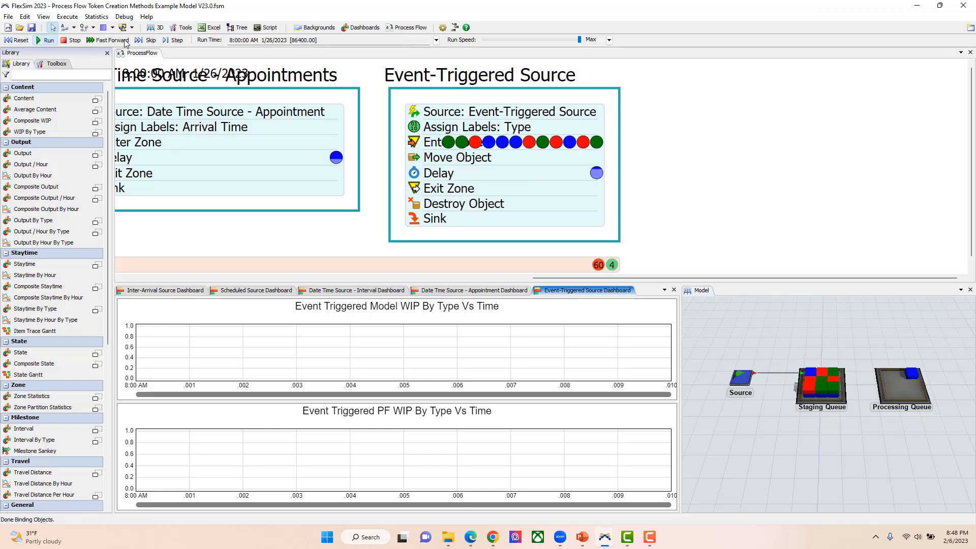
# - Lower the run speed to about 209, and reset and run the model again
pyautogui.moveTo(580, 40); pyautogui.dragTo(503, 39)
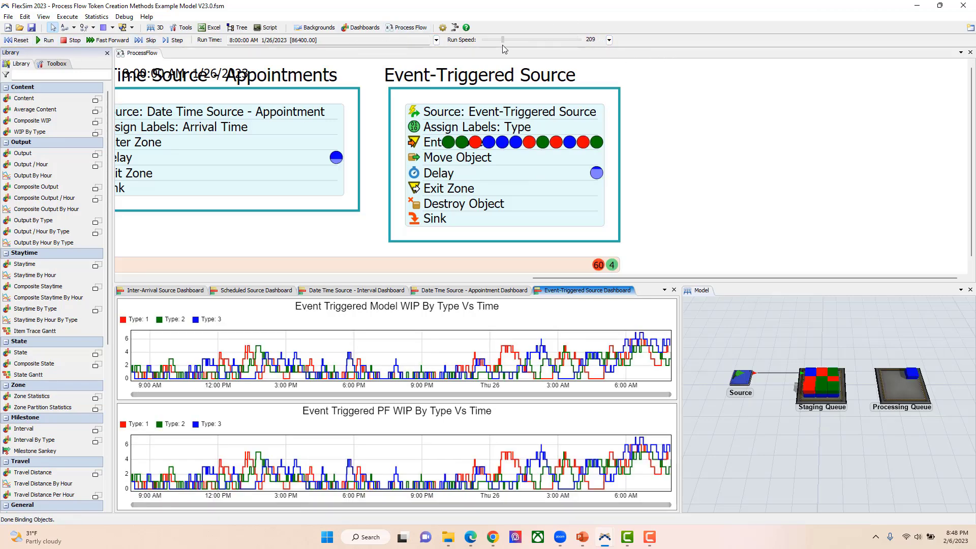
pyautogui.click(20, 40)
pyautogui.click(46, 40)
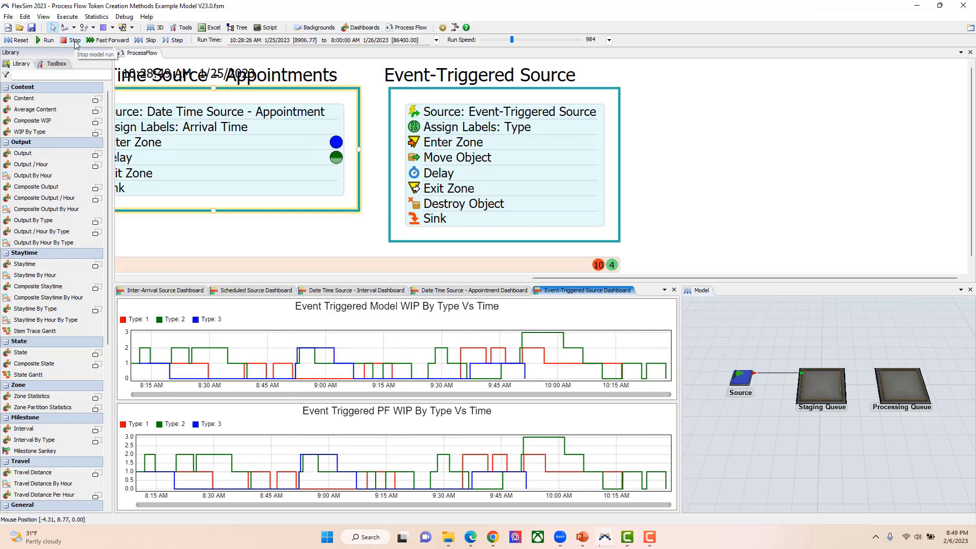
# - Fit all five source flows and their shared zone in the process flow view while the model runs
pyautogui.click(219, 232)
pyautogui.scroll(-8, 353, 225)
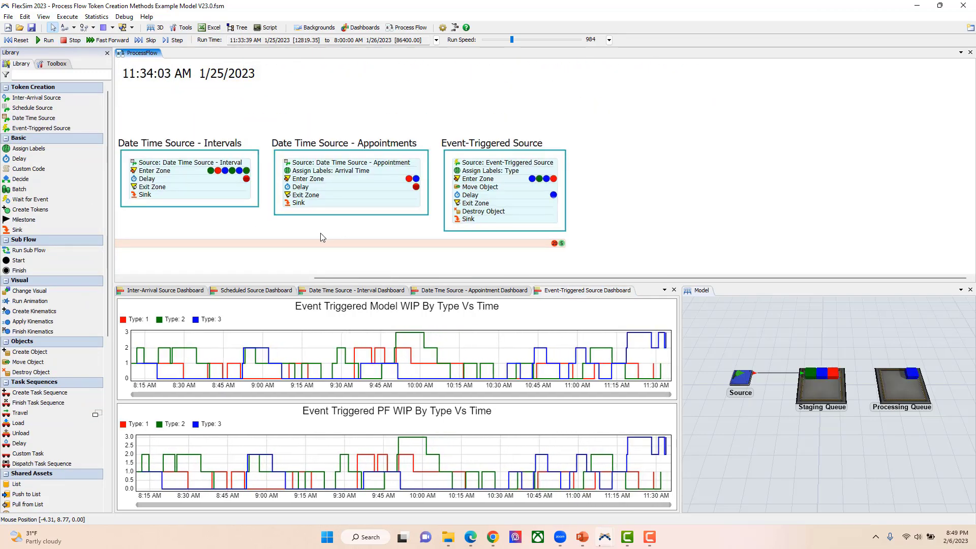
pyautogui.moveTo(322, 237); pyautogui.dragTo(548, 230)
pyautogui.moveTo(417, 215); pyautogui.dragTo(486, 208)
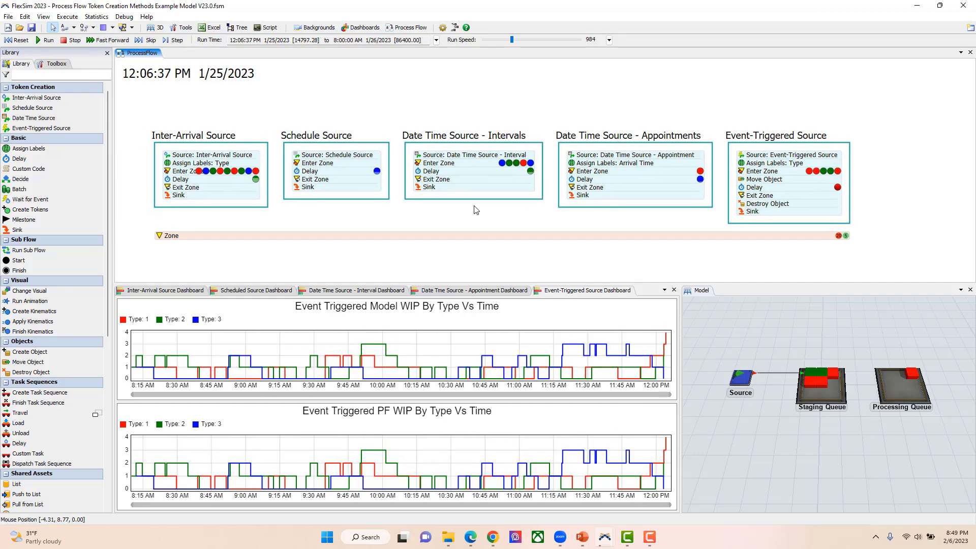